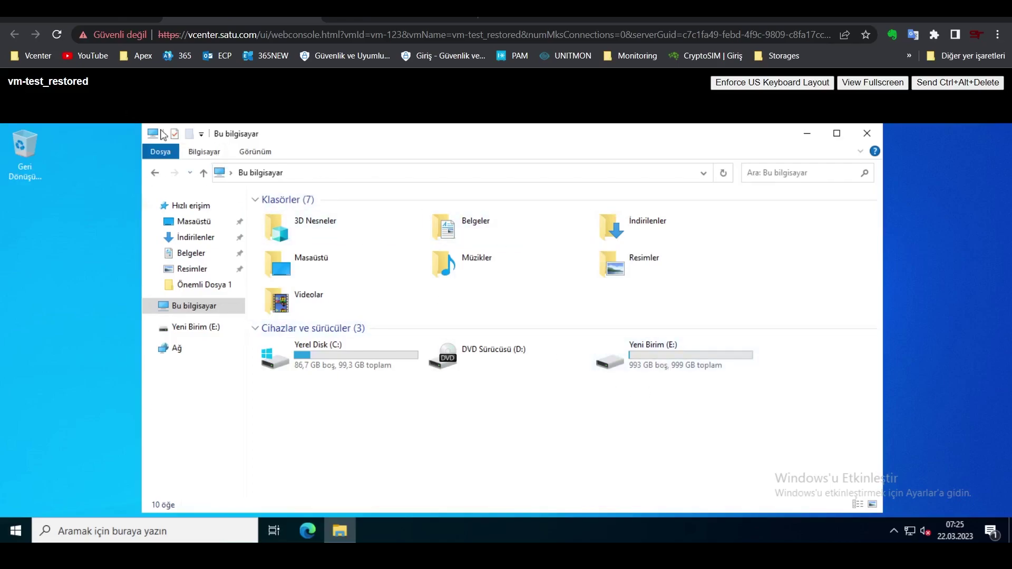
Step: Inspect the contents of the Önemli Dosya 1 and Önemli Dosya 2 folders on the Yeni Birim (E:) drive
double_click(677, 366)
double_click(301, 214)
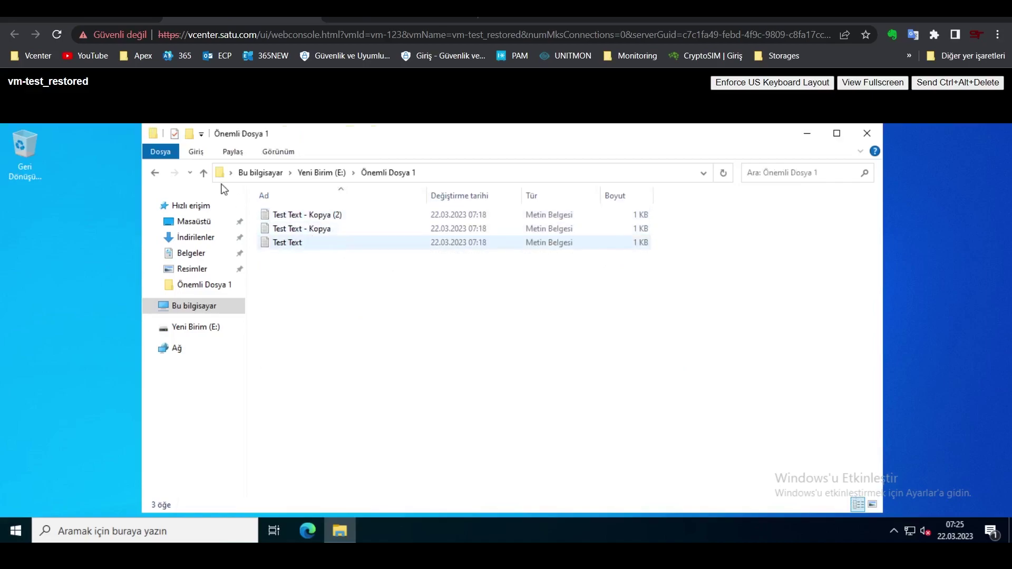
left_click(155, 173)
double_click(314, 228)
left_click(155, 173)
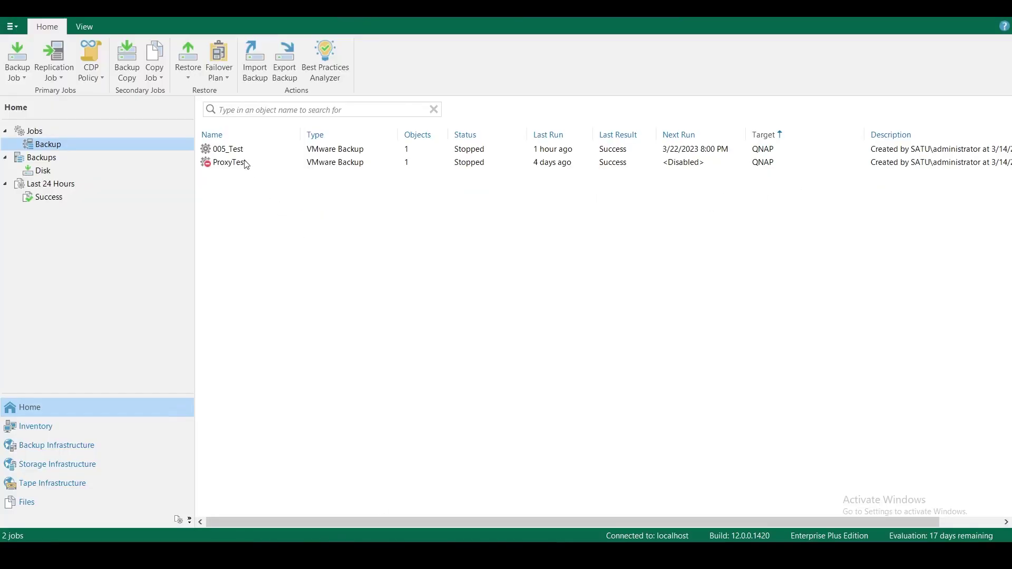
Step: Switch to Veeam Backup & Replication and review the 005_Test backup job's last run and schedule details
left_click(234, 151)
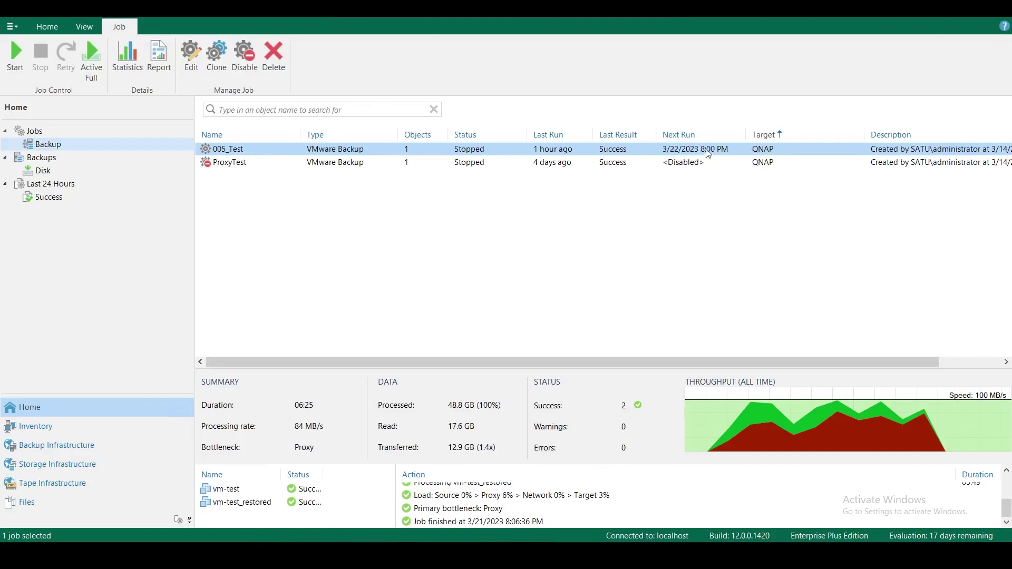
left_click(260, 172)
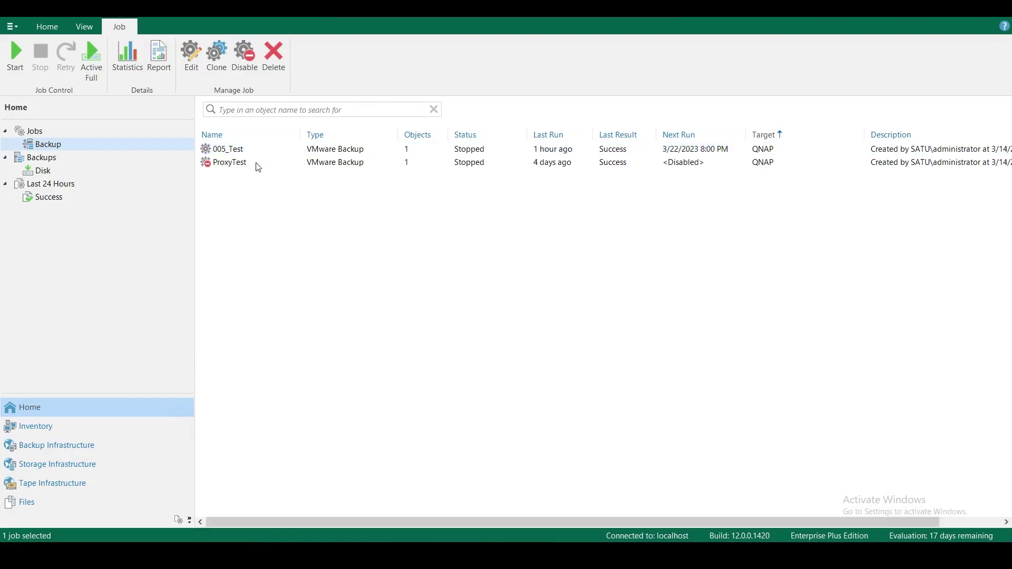
left_click(233, 151)
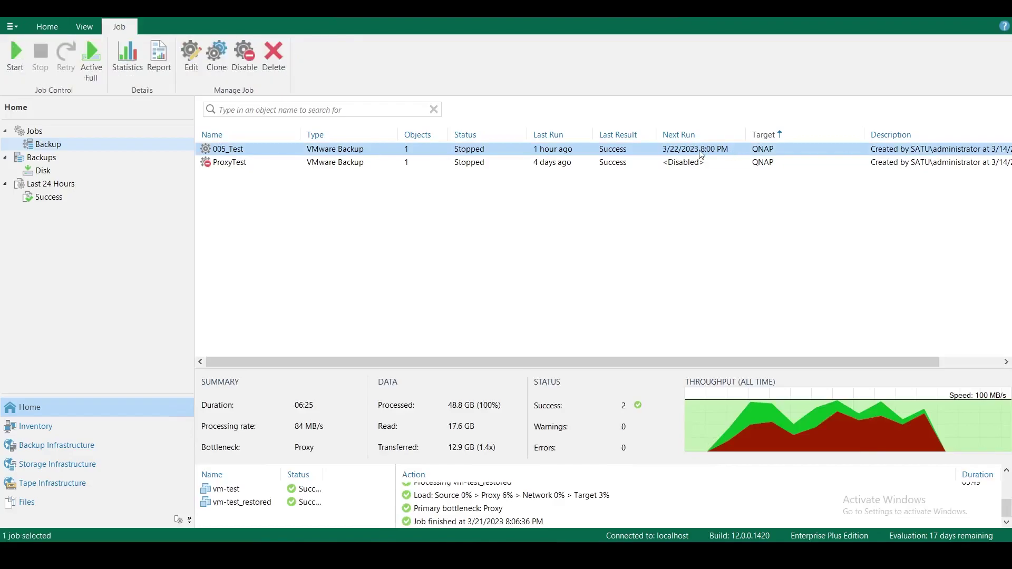
right_click(224, 152)
left_click(372, 208)
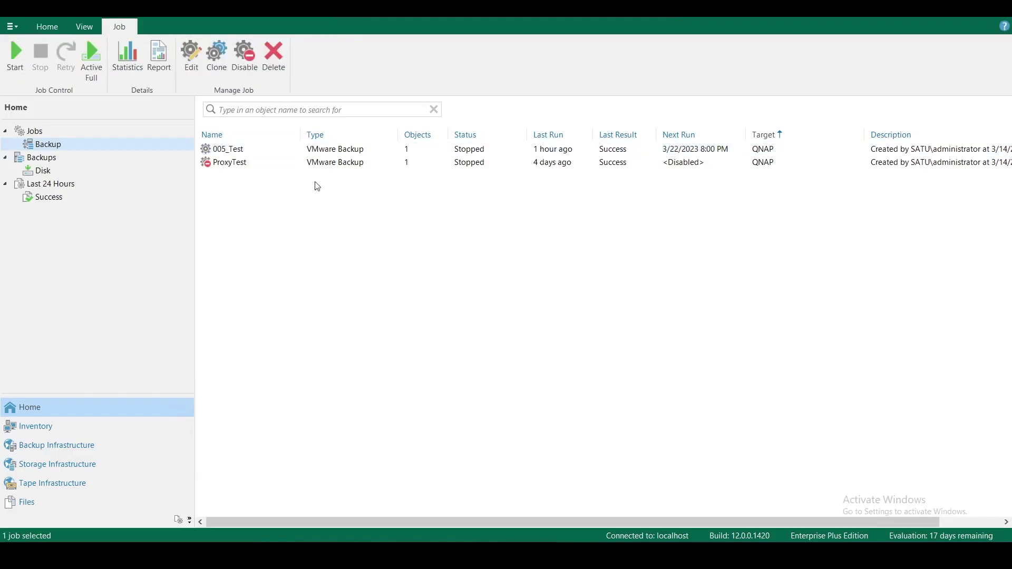
Step: Start the 005_Test backup job
left_click(230, 152)
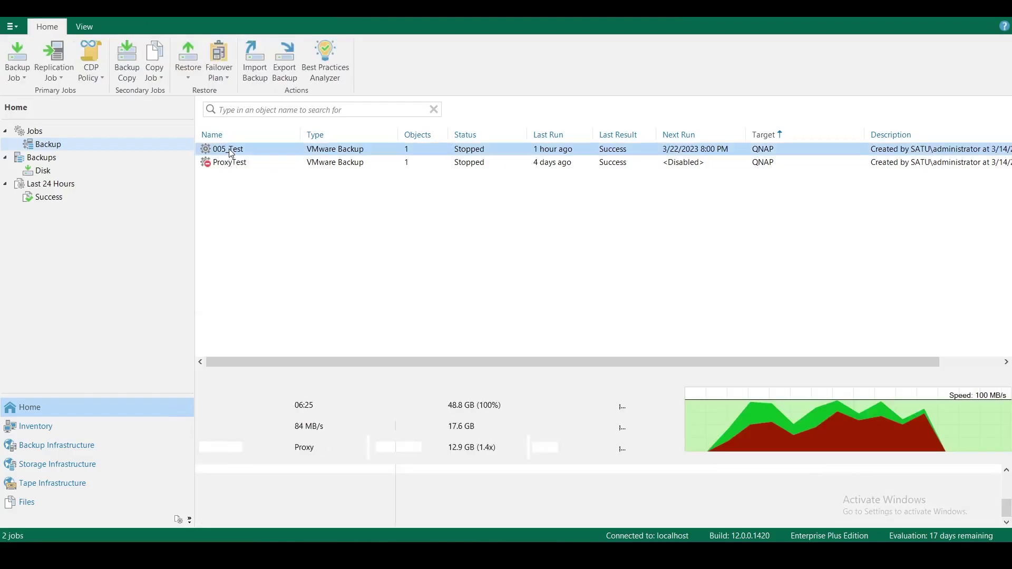
right_click(231, 153)
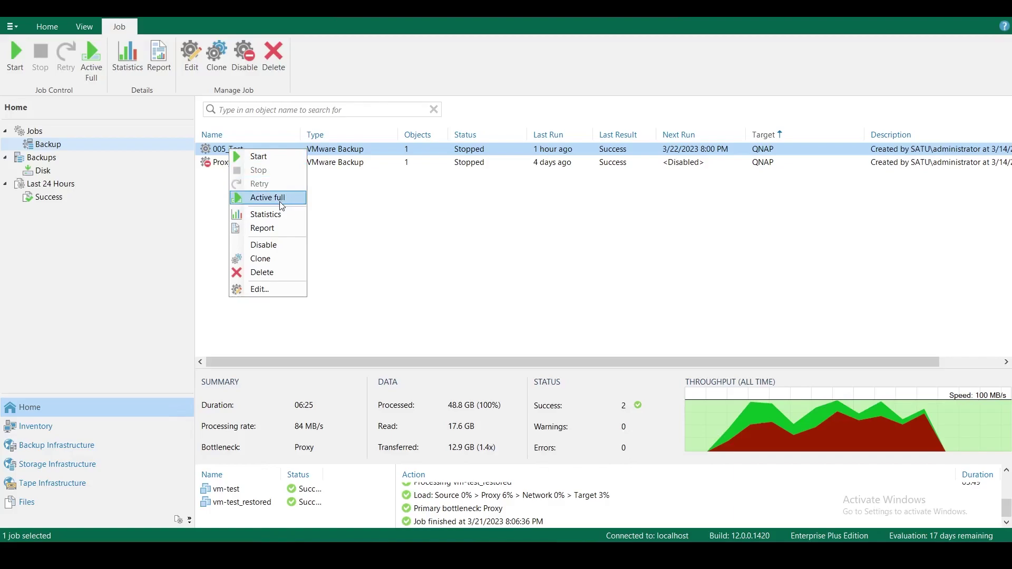
left_click(260, 157)
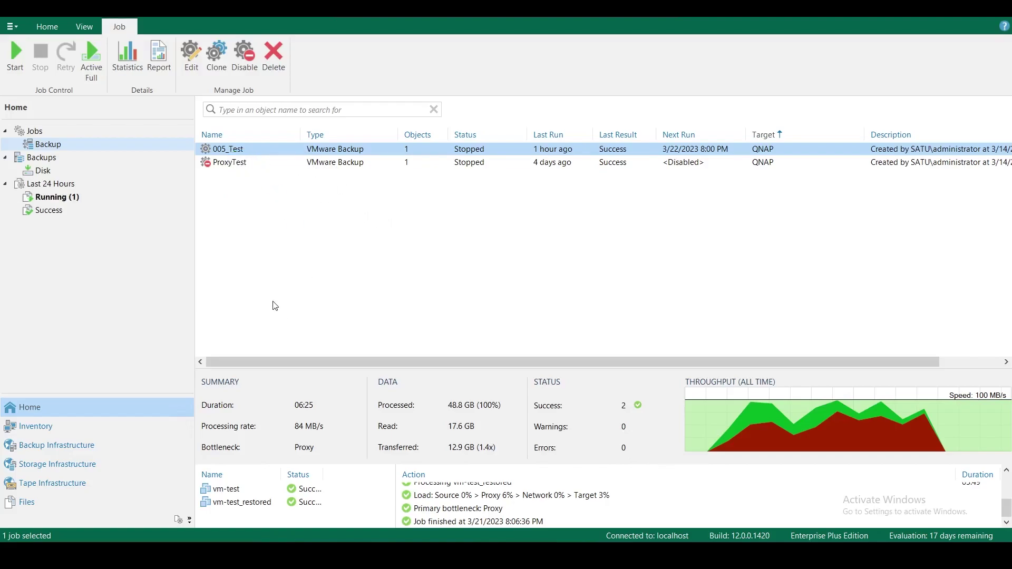
Step: Review the 005_Test job's progress details and the processing log of vm-test_restored, then close them
left_click(224, 152)
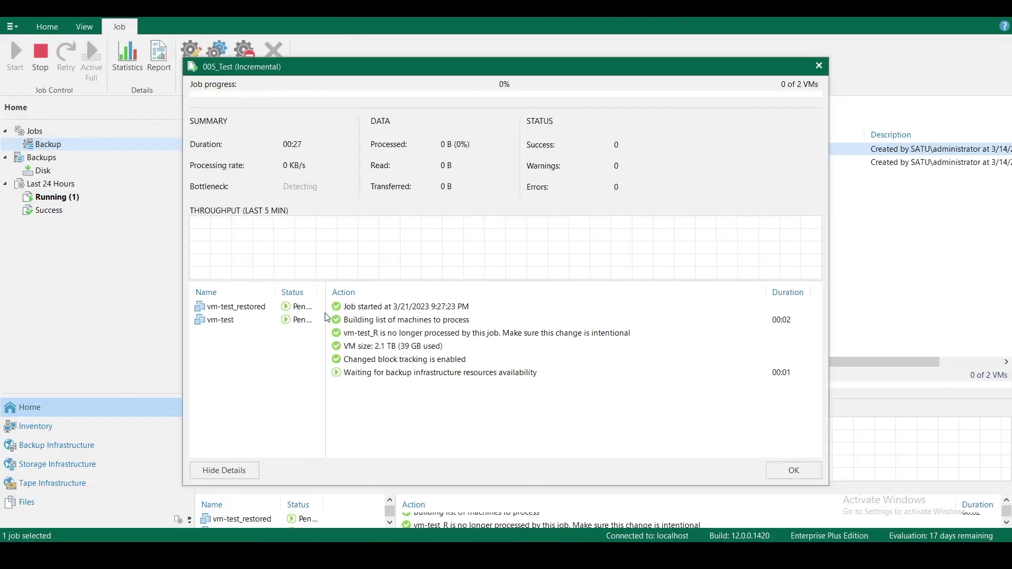
left_click_drag(326, 313, 378, 315)
left_click(258, 307)
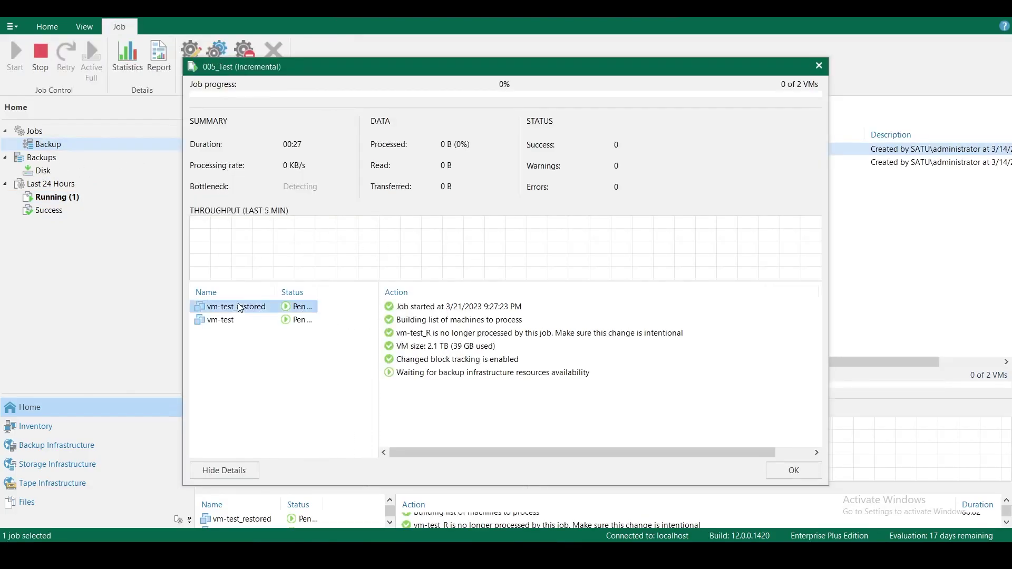
left_click_drag(317, 292, 350, 293)
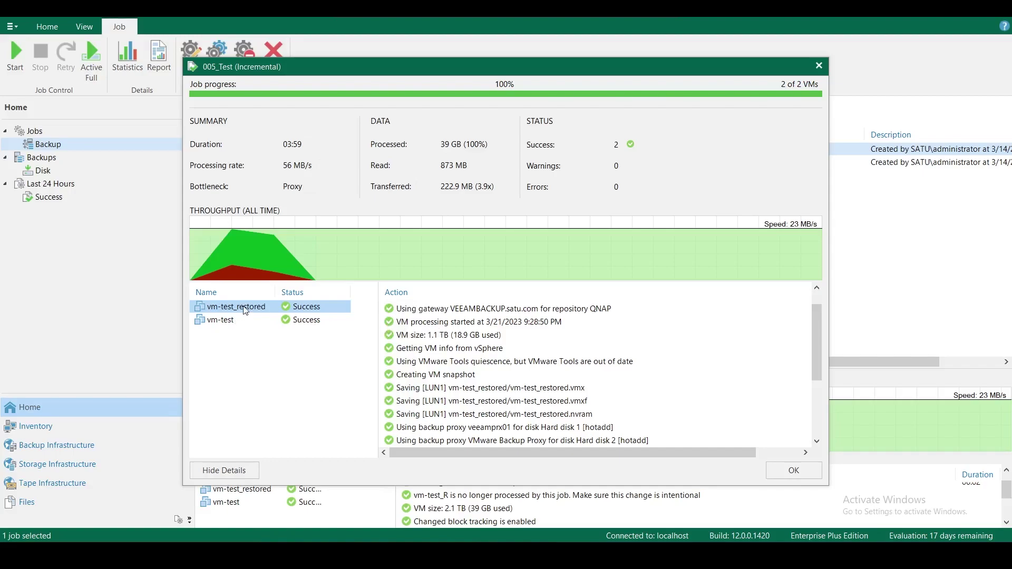
scroll(632, 379, "down", 3)
left_click(793, 470)
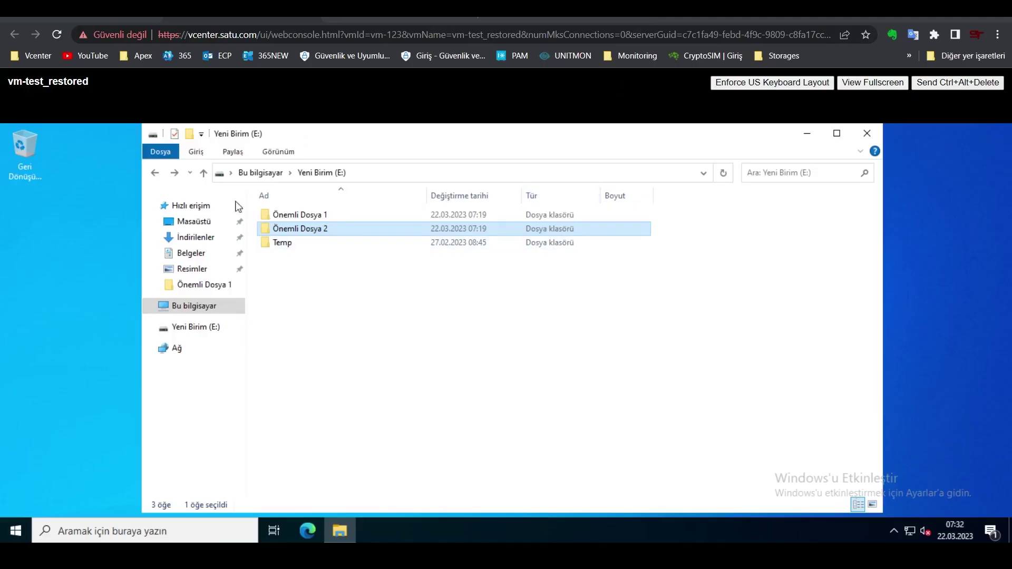
Step: Switch to the vm-test_restored web console and delete all folders on the Yeni Birim (E:) drive
left_click(156, 173)
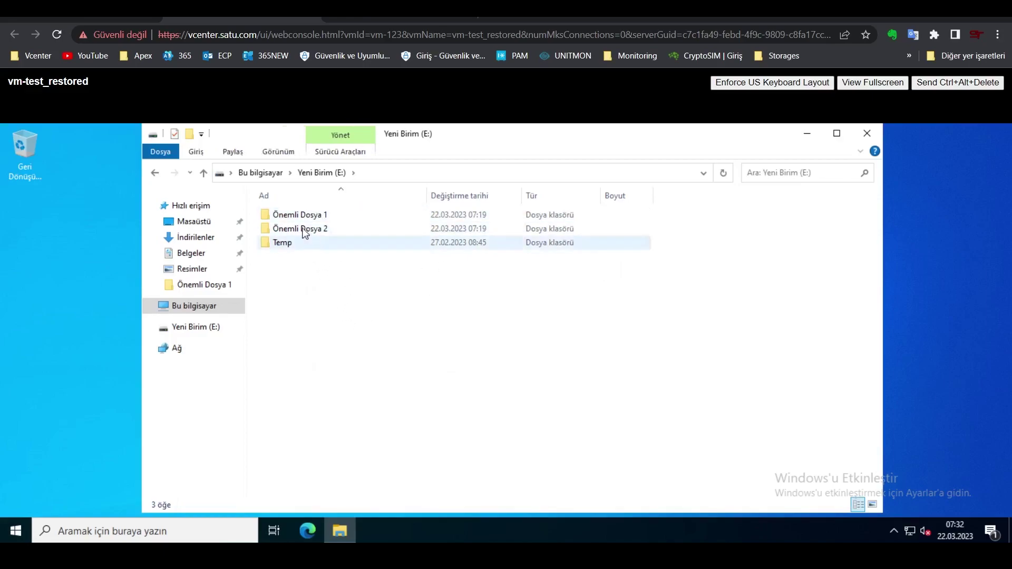
key("ctrl+a")
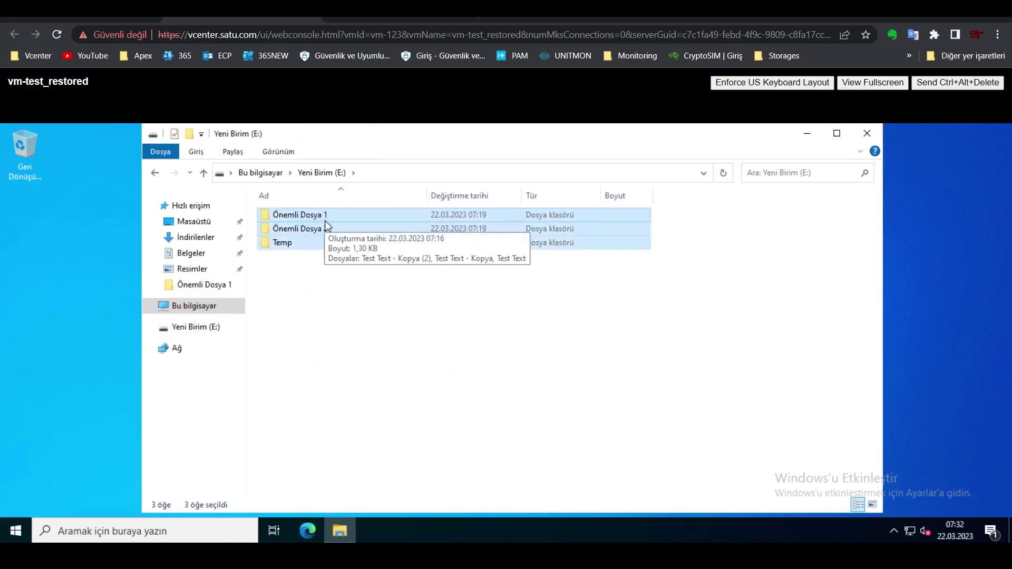
key("Delete")
Step: Empty the virtual machine's Recycle Bin, permanently deleting its contents
left_click(32, 145)
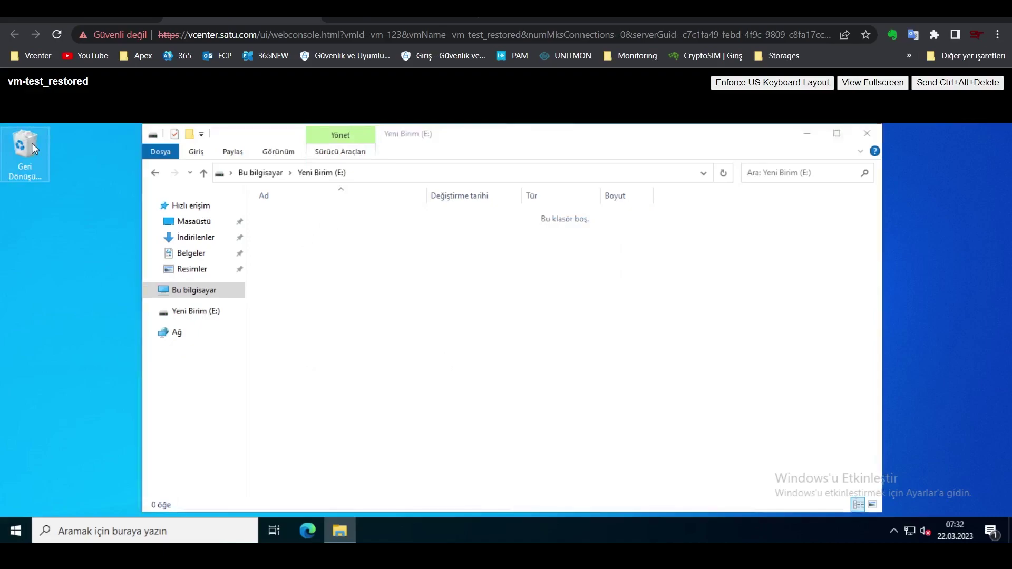
right_click(32, 146)
left_click(63, 170)
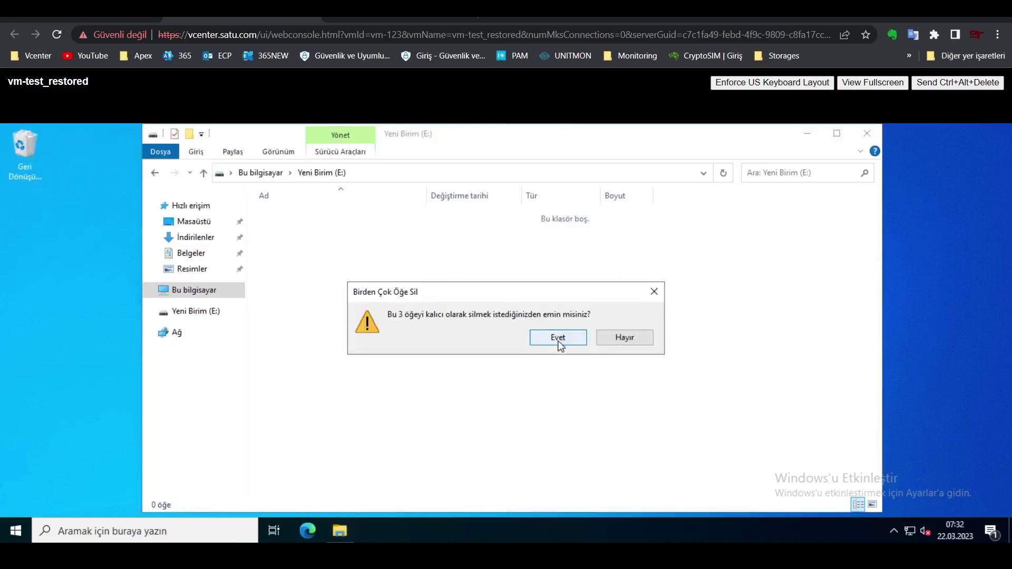
left_click(558, 338)
left_click(389, 356)
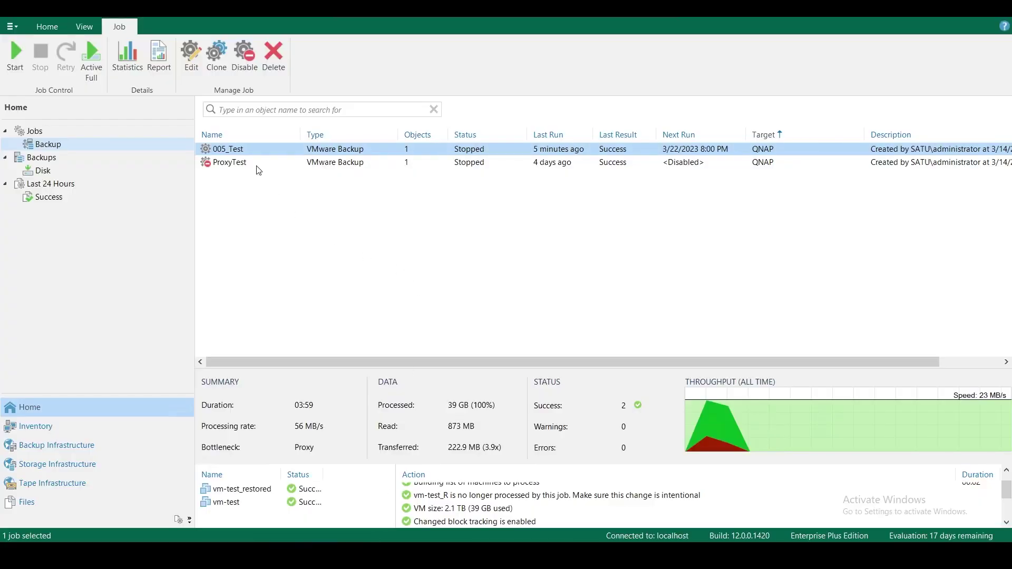
Step: Switch to Veeam Backup & Replication and check the restore options available for the vm-test_restored disk backup
left_click(140, 173)
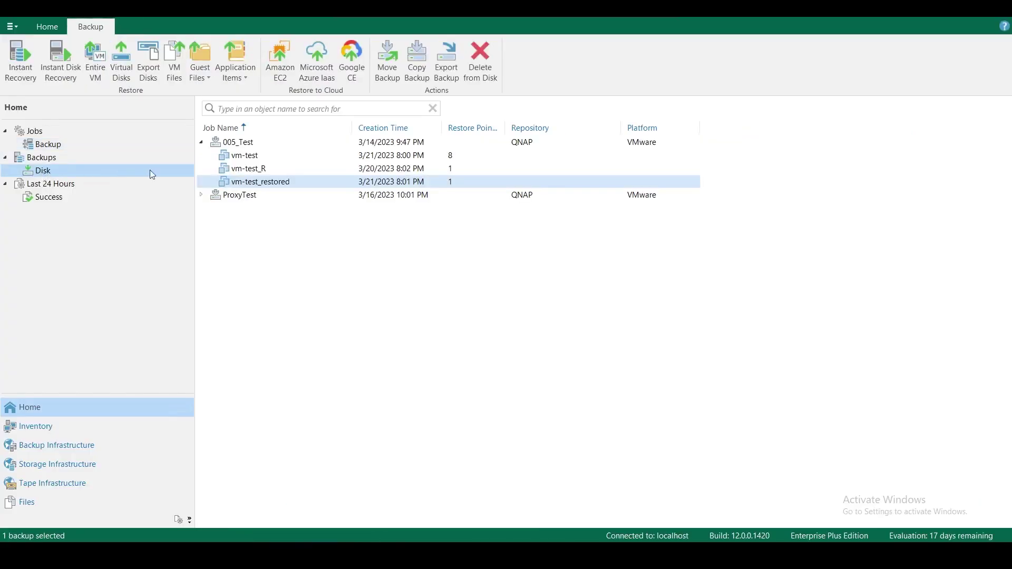
right_click(278, 184)
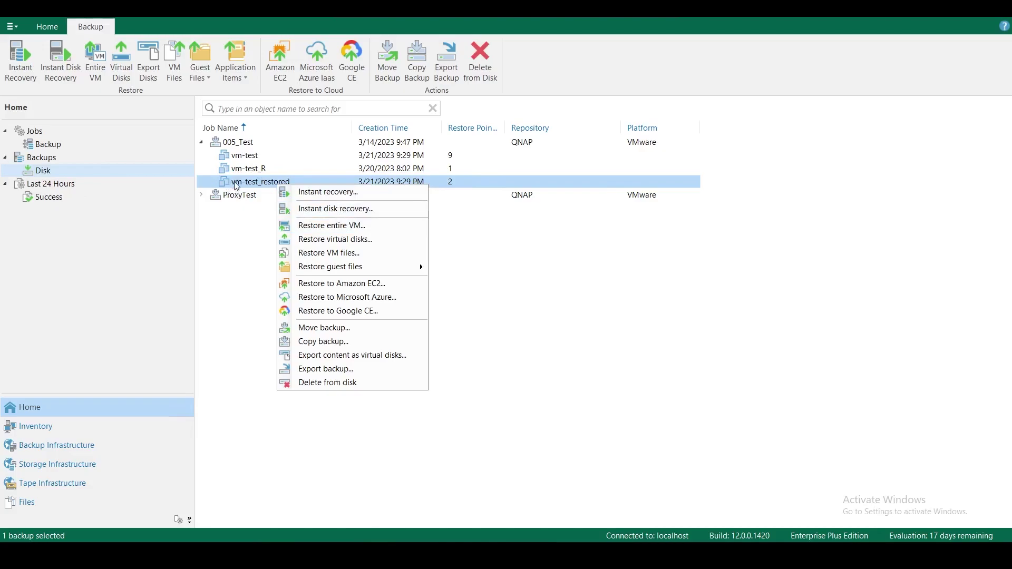
left_click(265, 187)
right_click(267, 186)
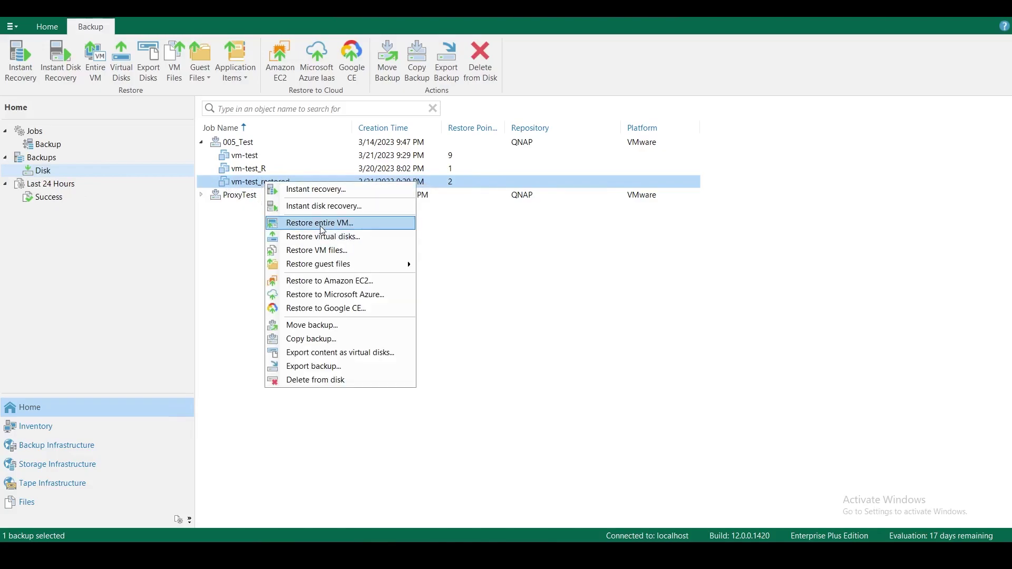
left_click(230, 248)
left_click(230, 248)
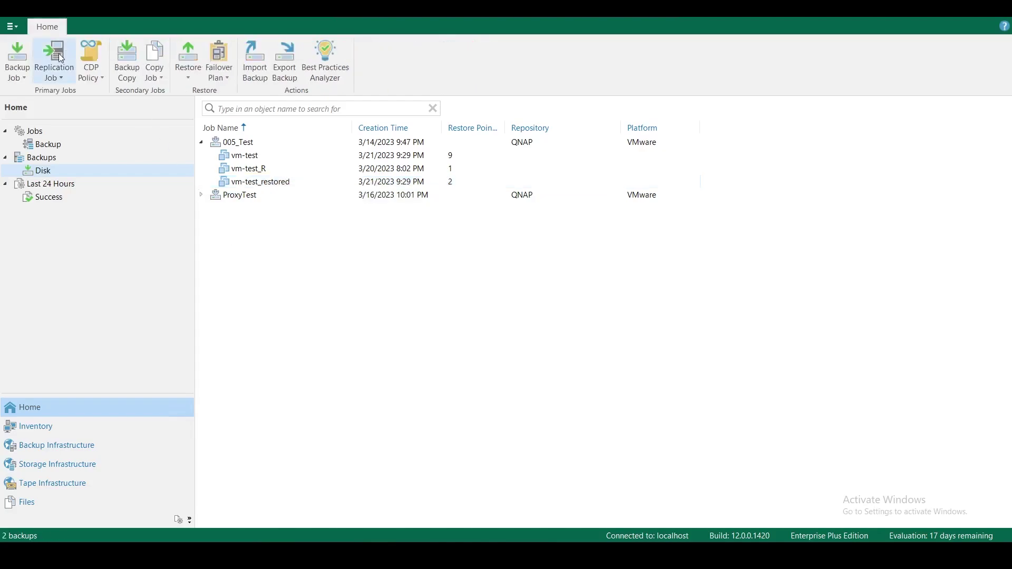
Step: Start a VMware vSphere restore from backup using the Entire VM restore type
left_click(188, 63)
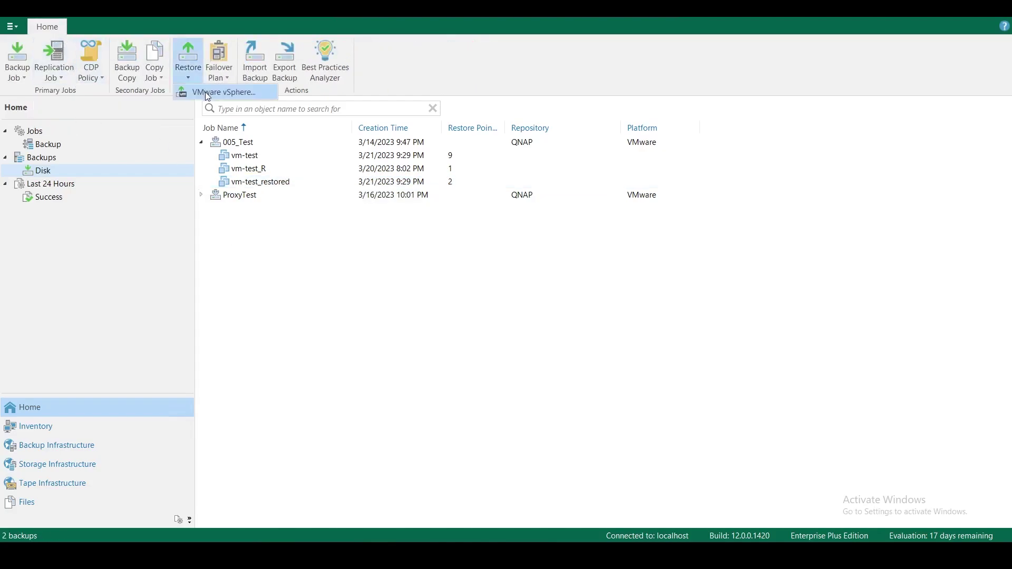
left_click(221, 92)
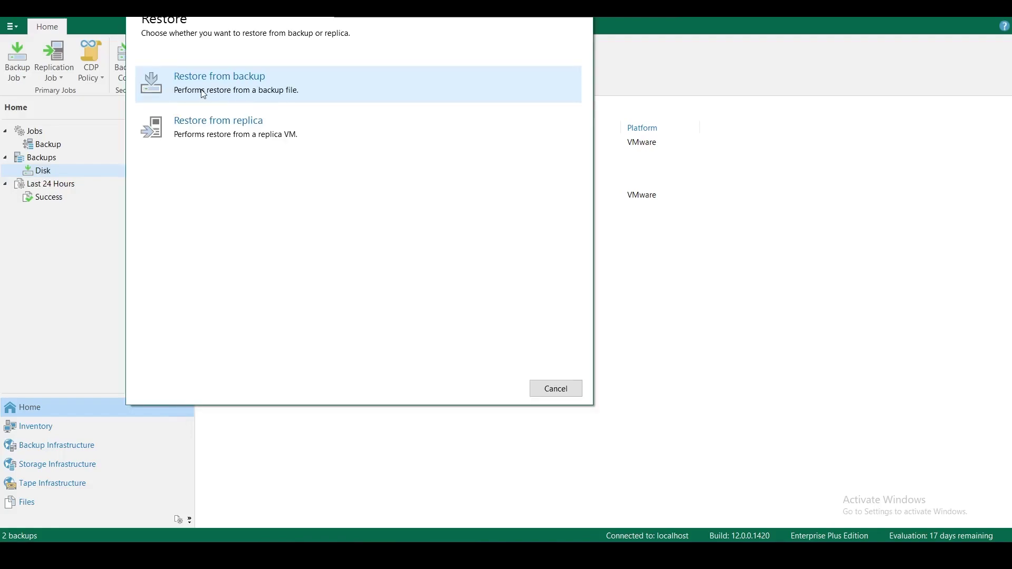
left_click(260, 94)
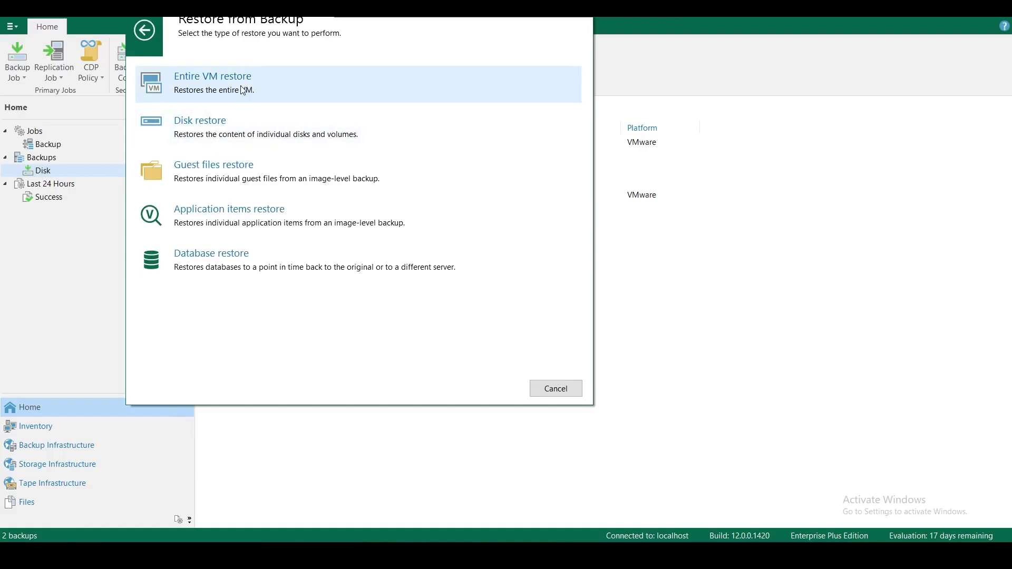
left_click(242, 89)
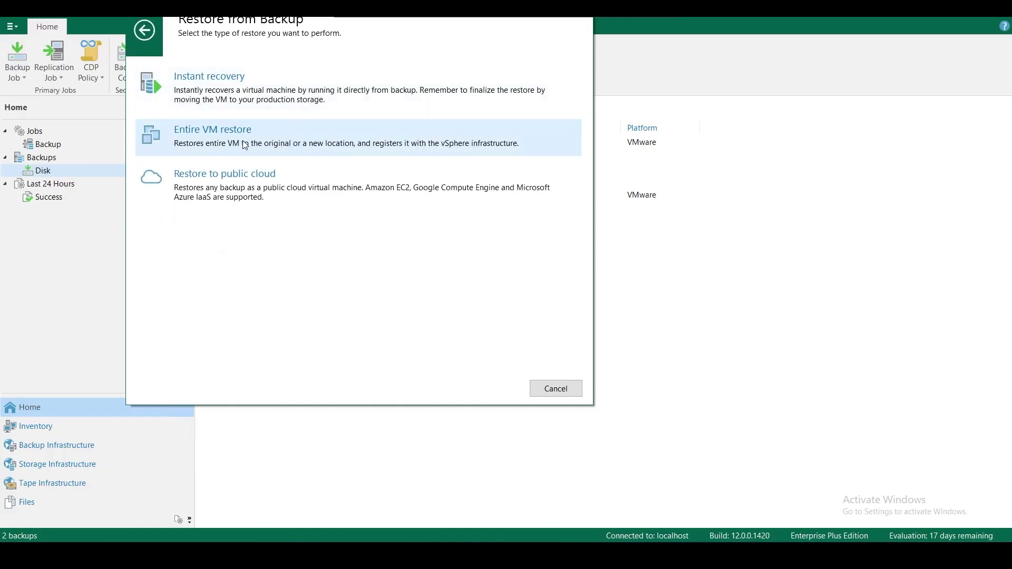
key("Escape")
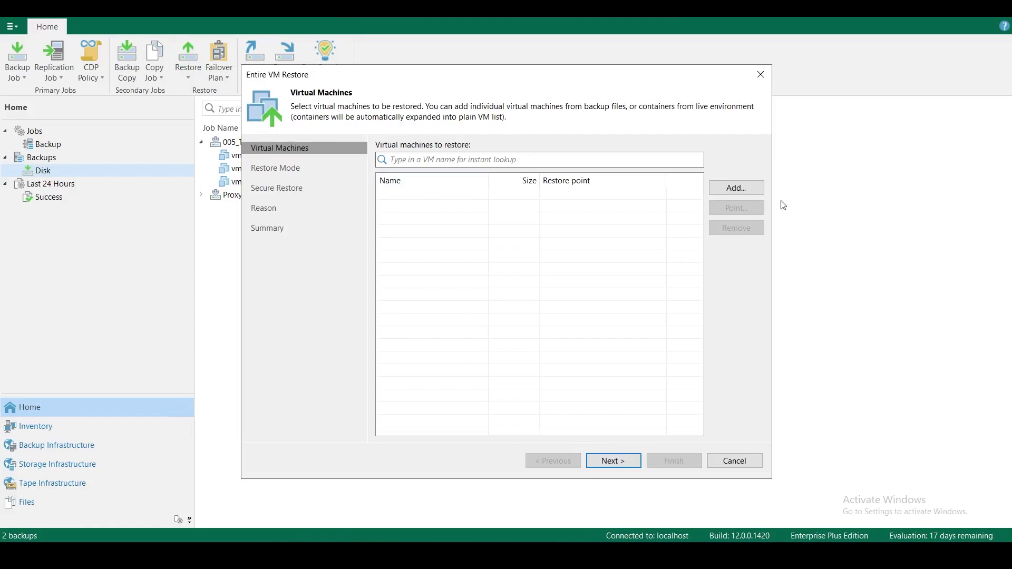
left_click(744, 188)
left_click(739, 159)
left_click(740, 190)
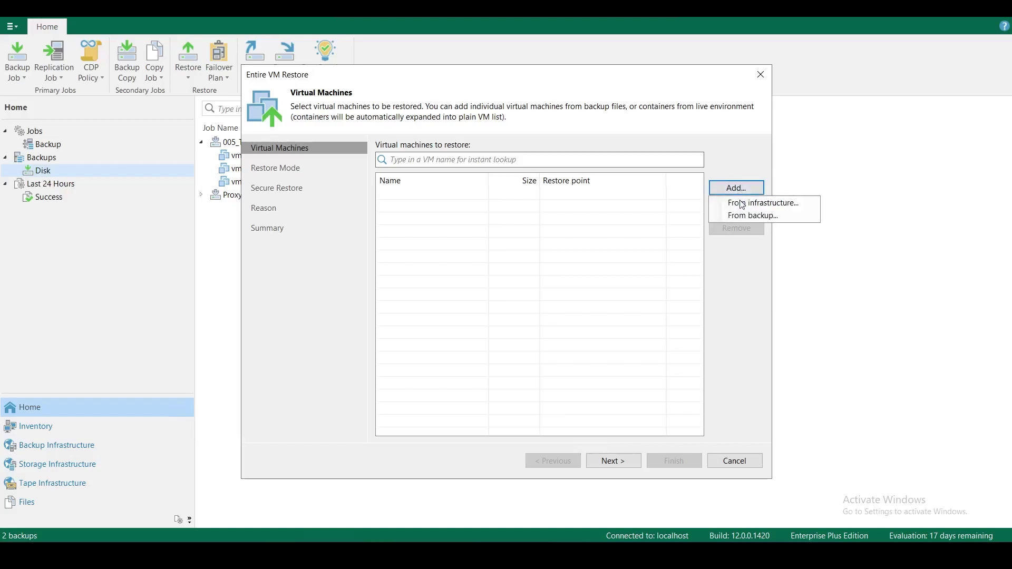
left_click(746, 218)
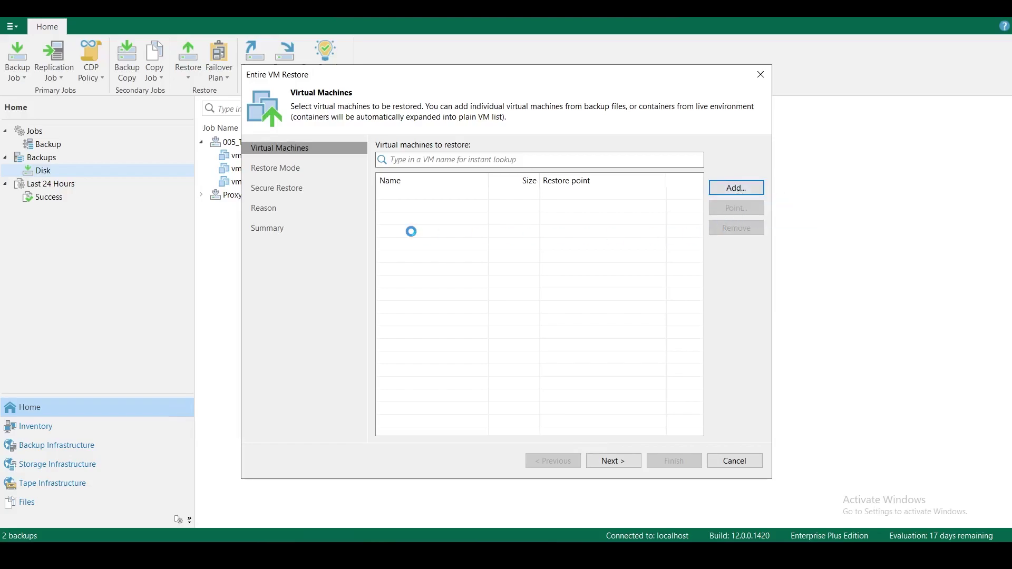
left_click(333, 125)
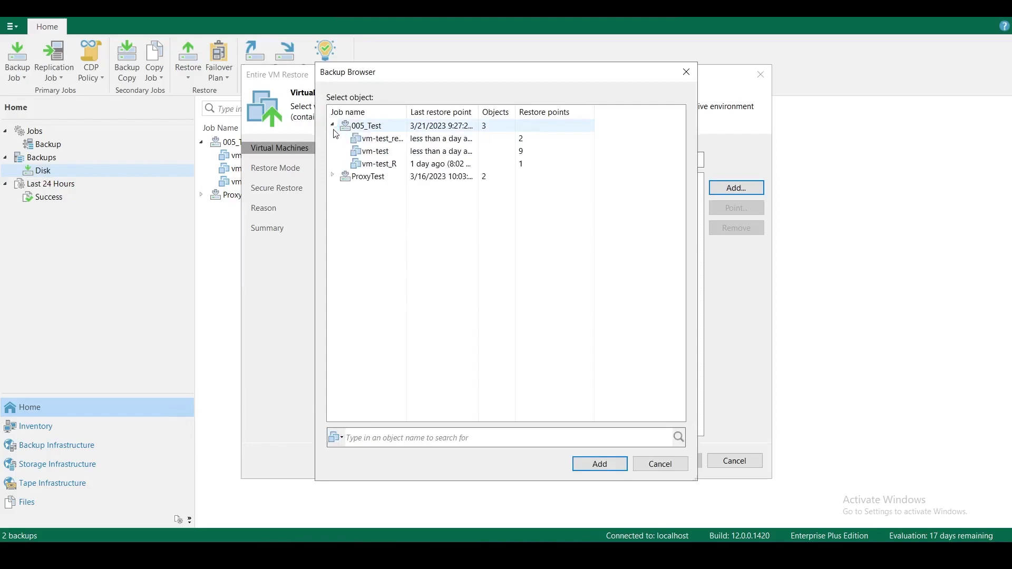
left_click(388, 167)
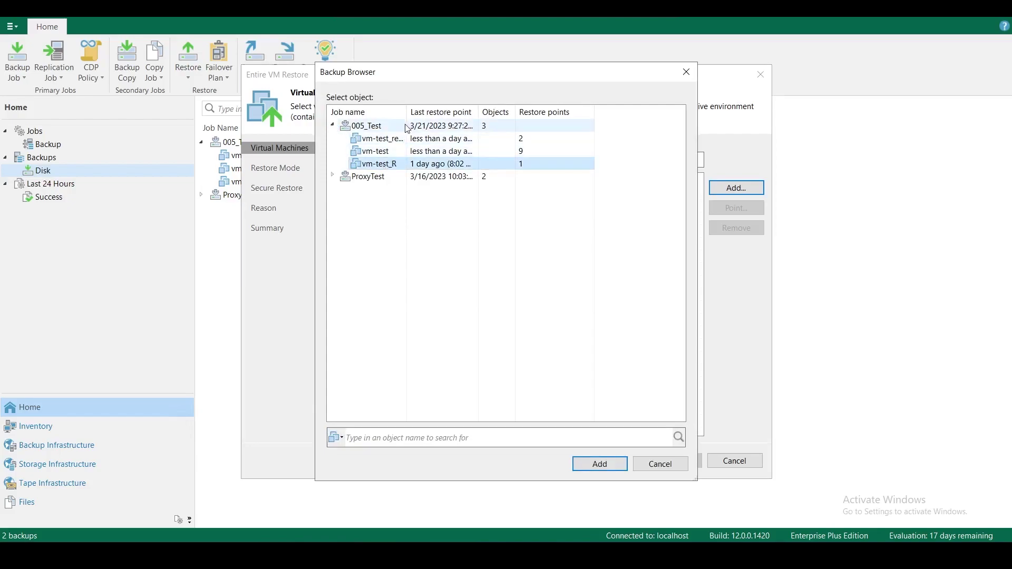
left_click(385, 151)
left_click(385, 140)
left_click_drag(407, 112, 449, 112)
left_click(659, 465)
Step: Add vm-test_restored from Cluster1 in the live infrastructure to the list of virtual machines to restore
left_click(738, 188)
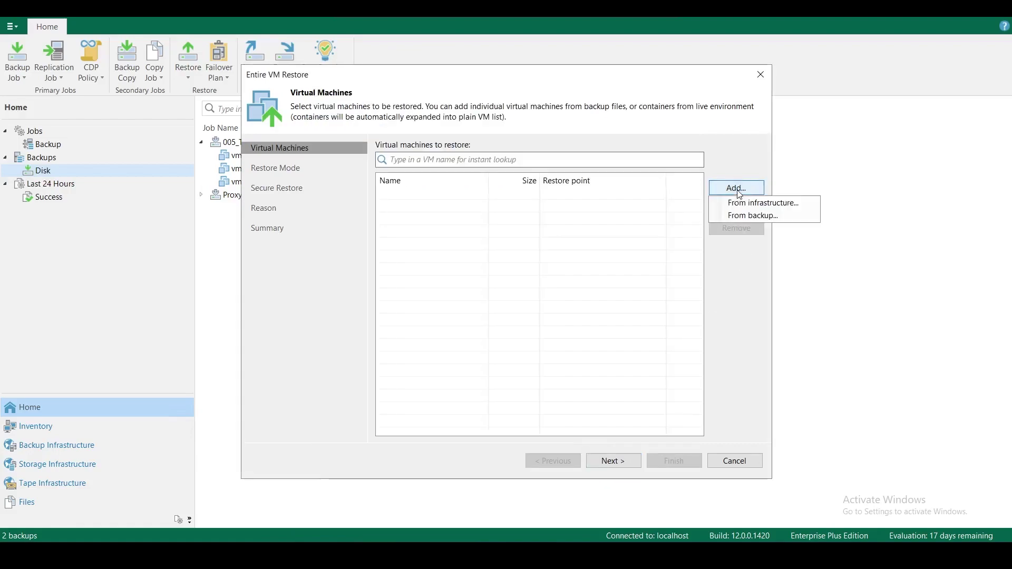
left_click(765, 205)
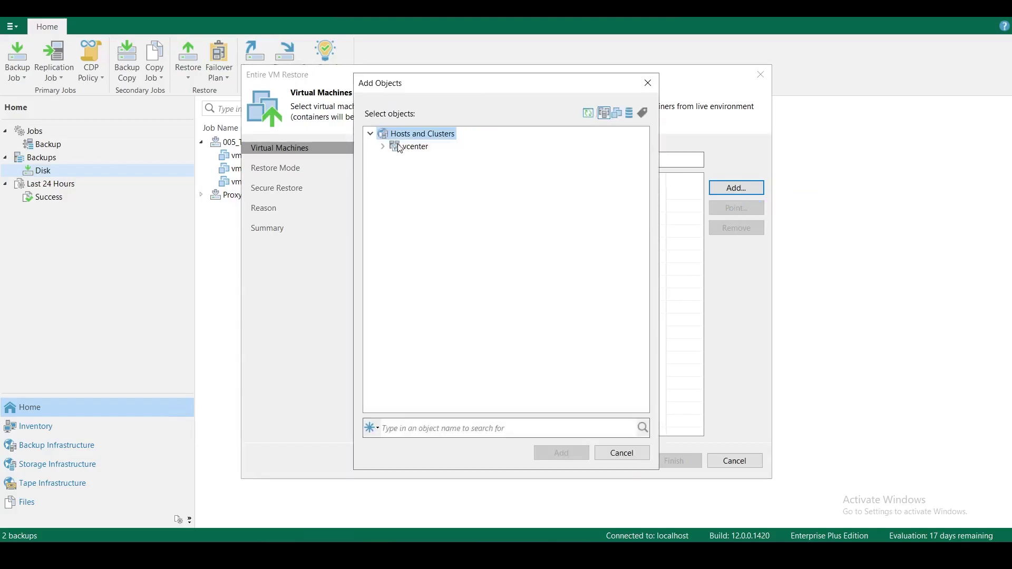
left_click(397, 160)
left_click(406, 172)
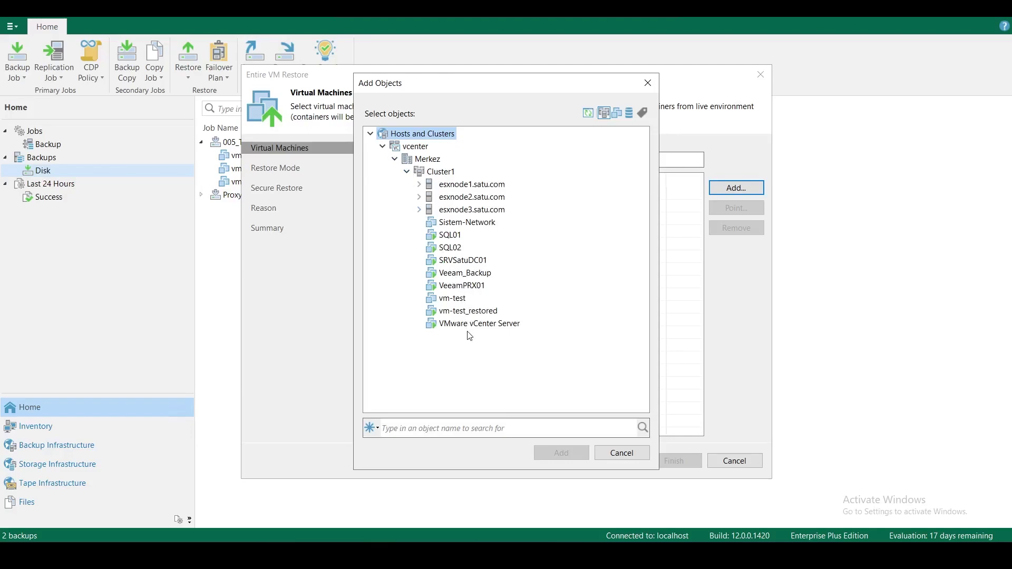
left_click(470, 315)
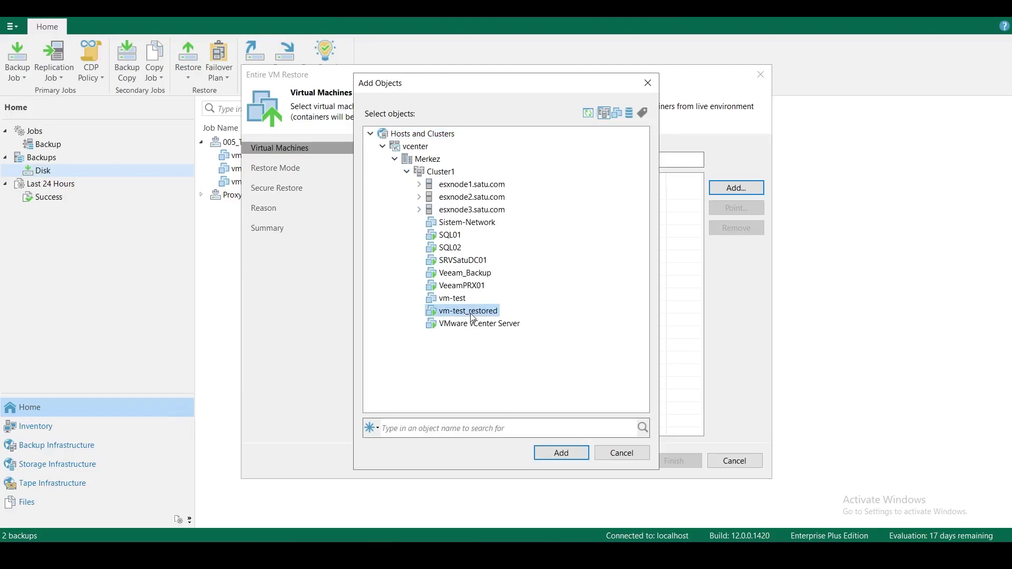
left_click(562, 454)
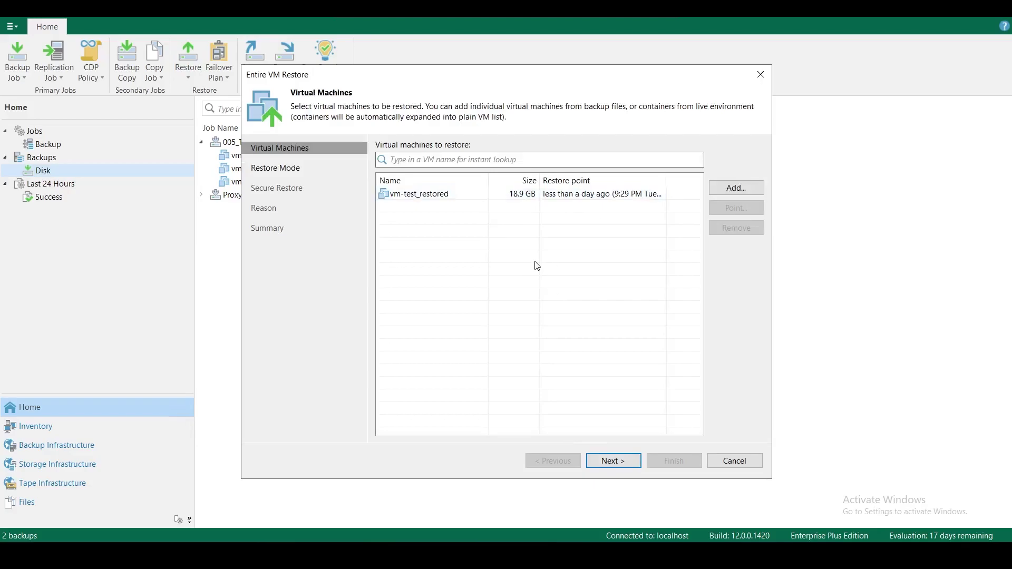
Step: Choose restoring to the original location with quick rollback, leaving the malware scan off and the restore reason blank
left_click(624, 463)
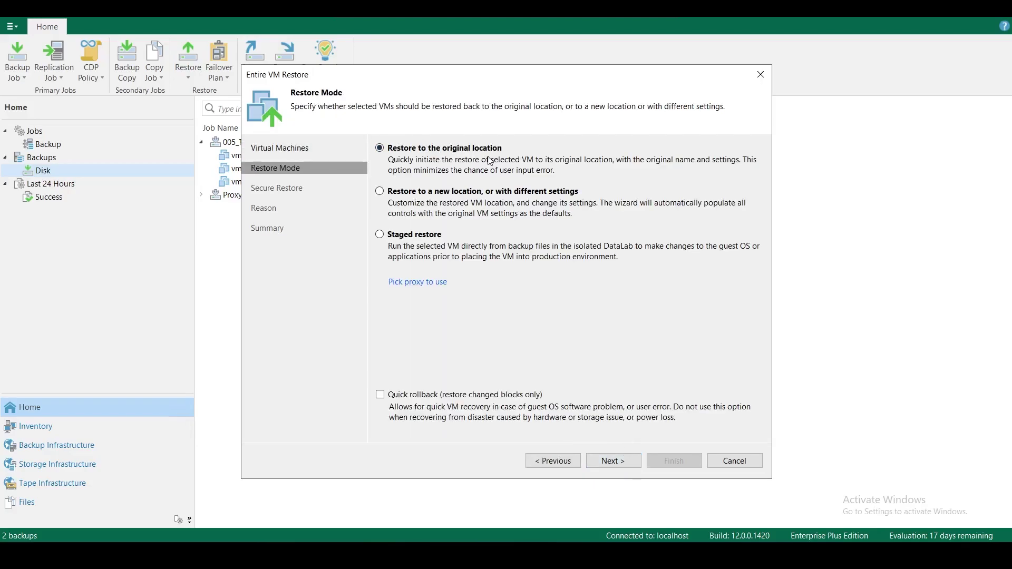
left_click(380, 394)
left_click(622, 466)
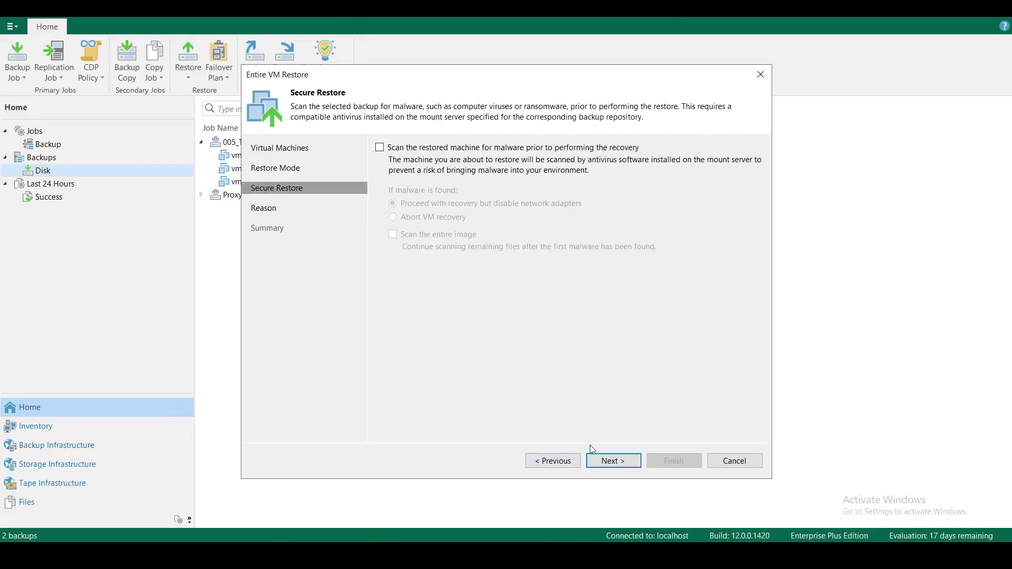
left_click(613, 462)
left_click(614, 463)
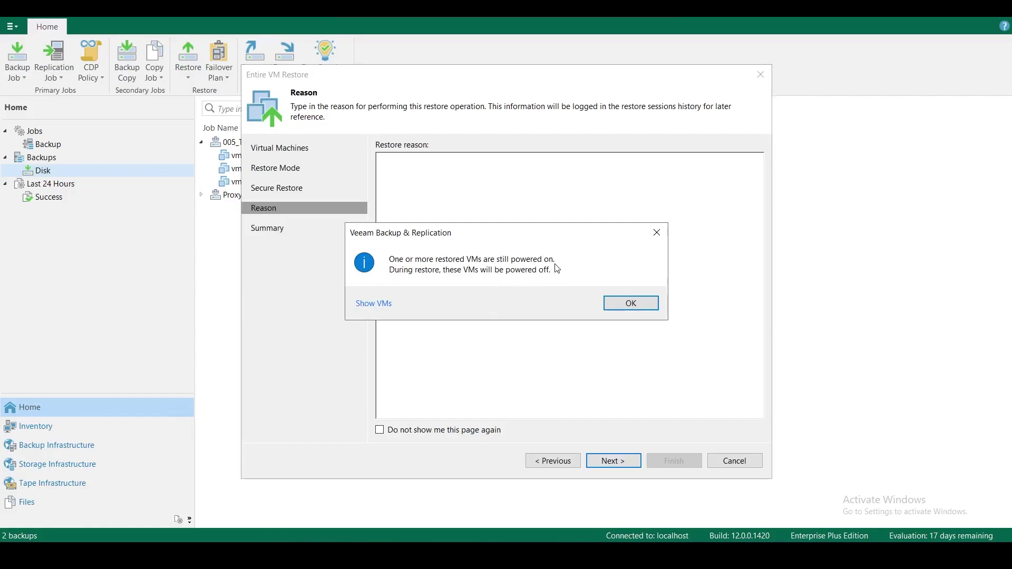
Step: Review and accept the power-off and deletion of the existing VM, and start the restore with powering on the target VM afterward enabled
left_click(374, 304)
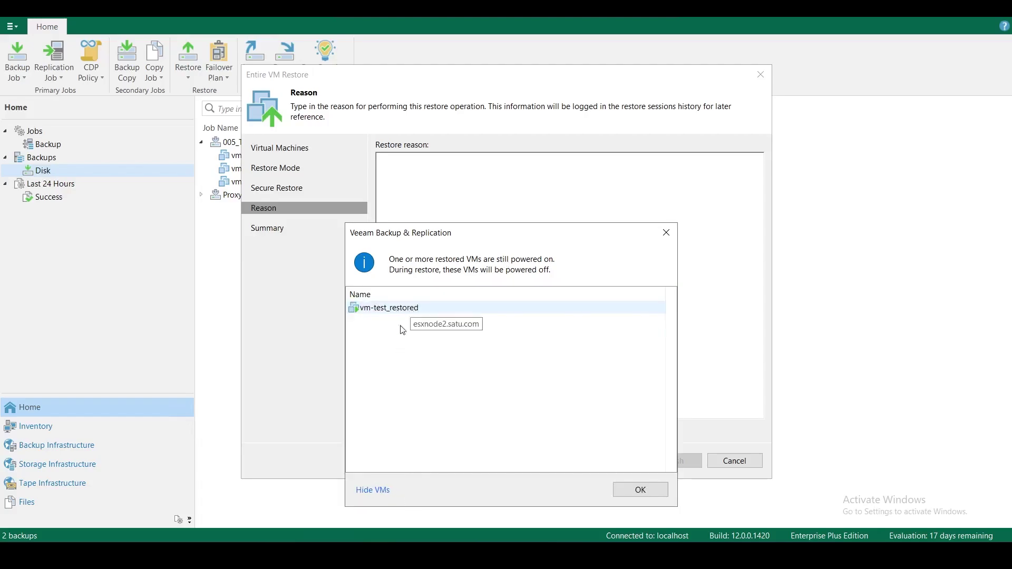
left_click(641, 490)
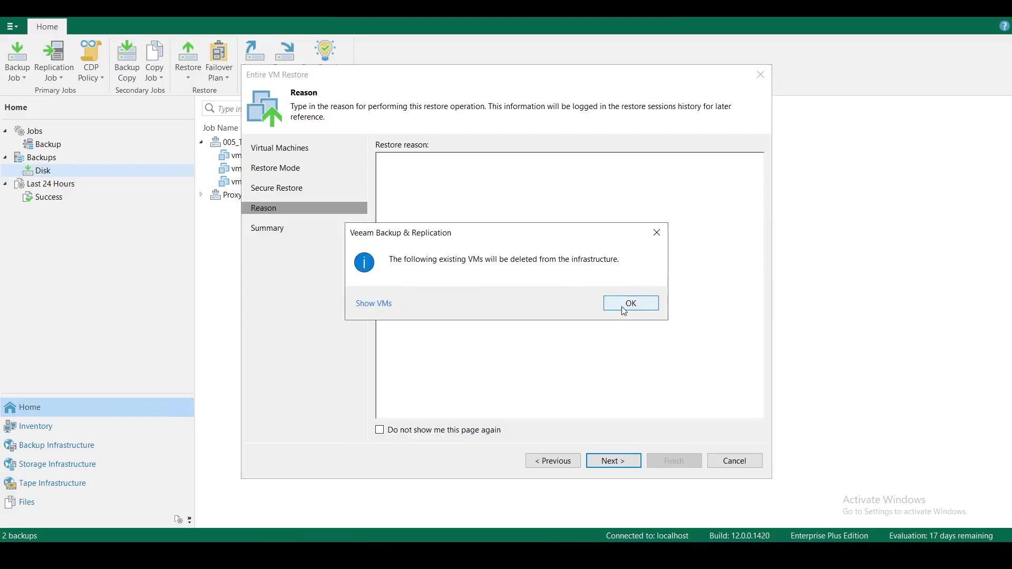
left_click(626, 307)
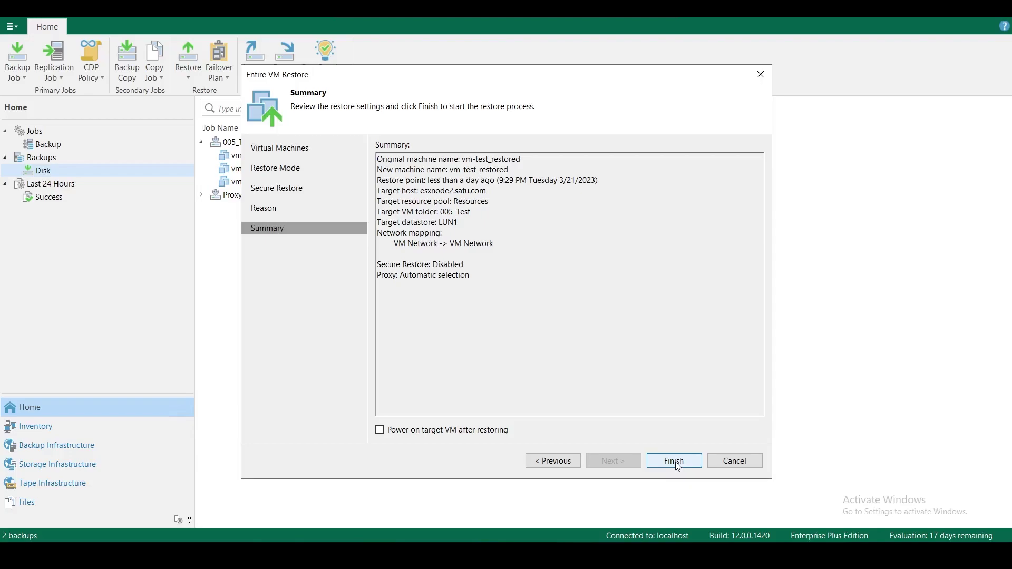
left_click(380, 431)
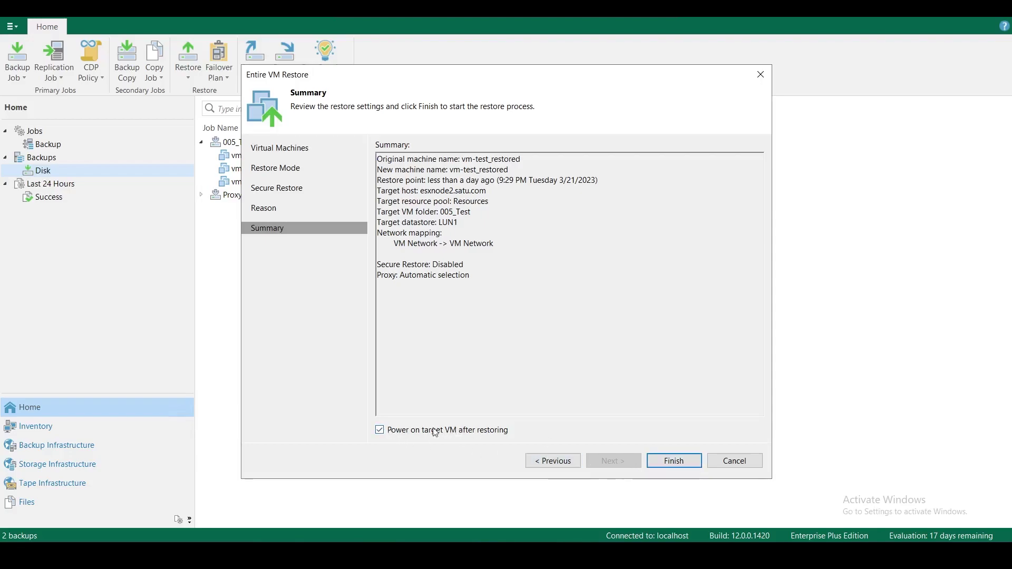
left_click(676, 462)
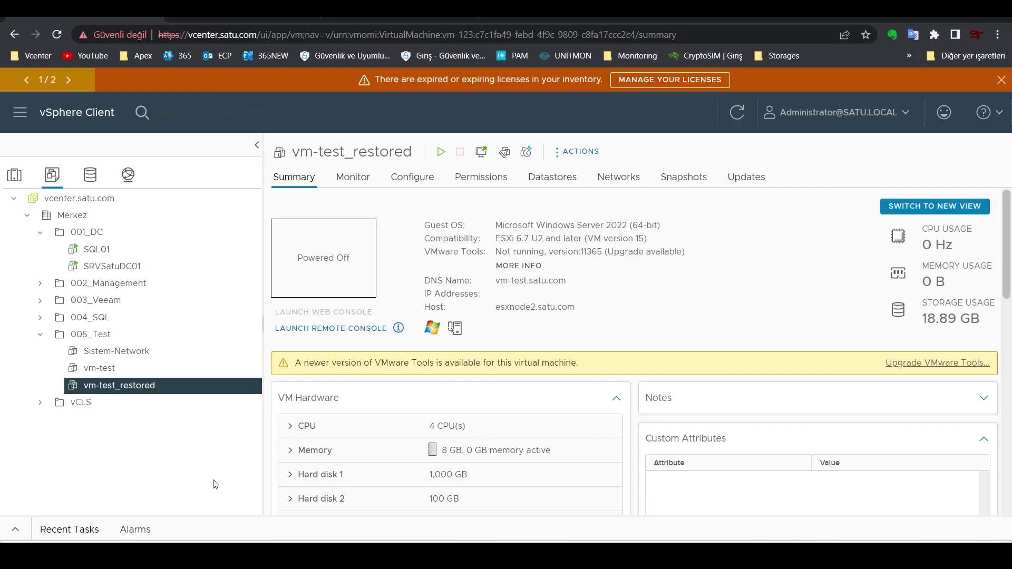
Step: Monitor the vm-test_restored restore in the vSphere Client's recent tasks and the Veeam restore log, and close the restore session window
left_click(15, 529)
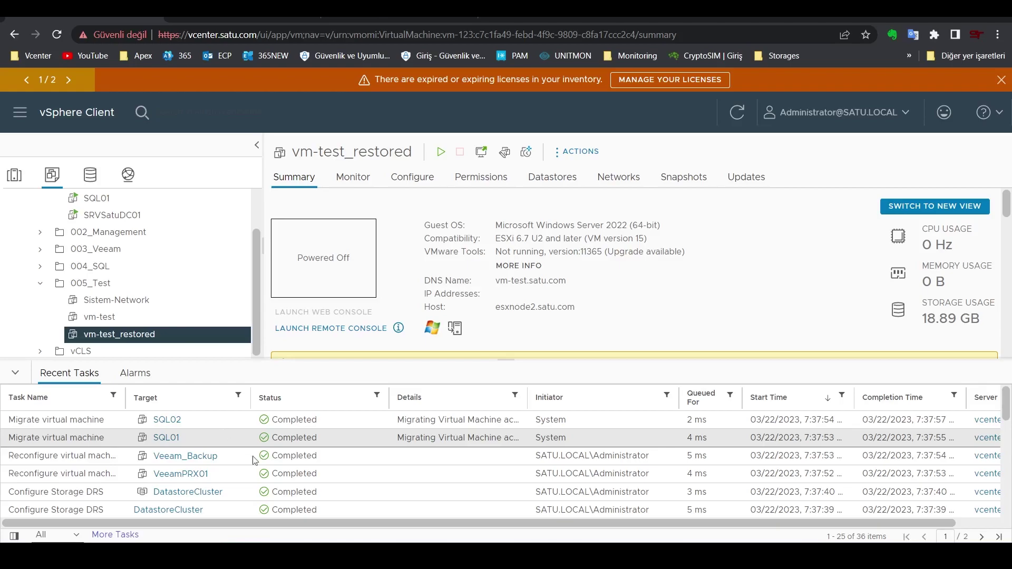
key("alt+Tab")
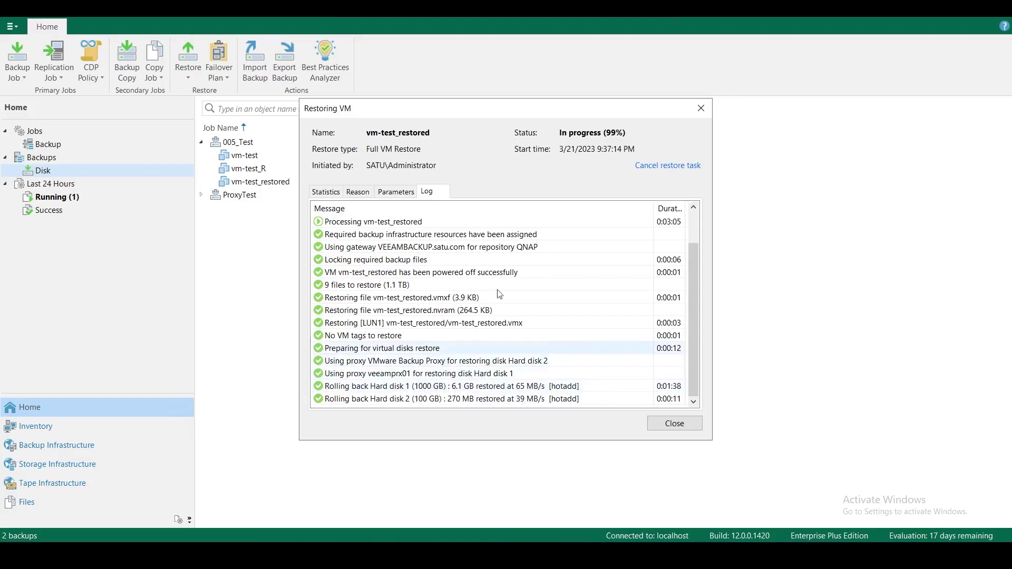
left_click(641, 18)
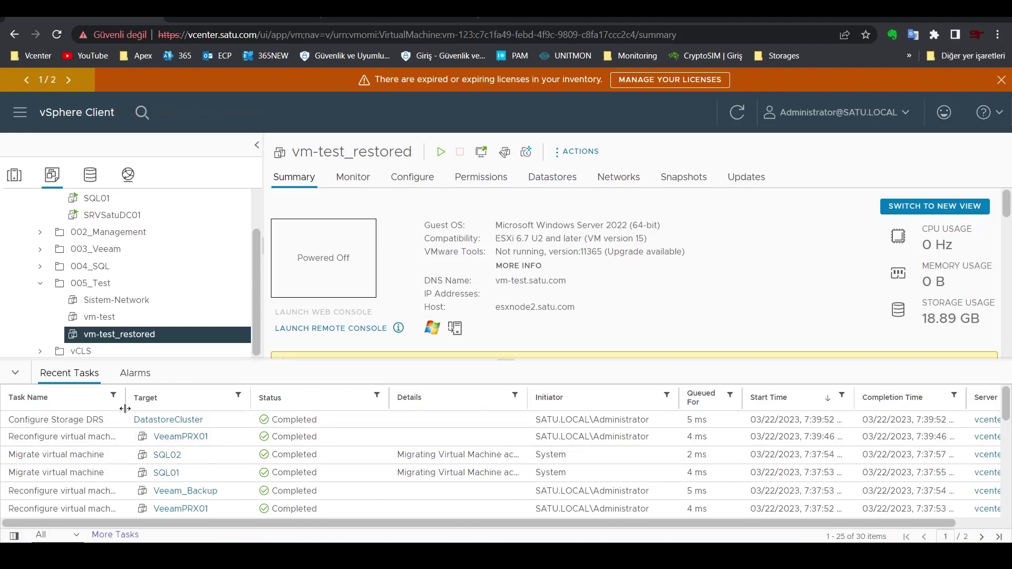
key("alt+Tab")
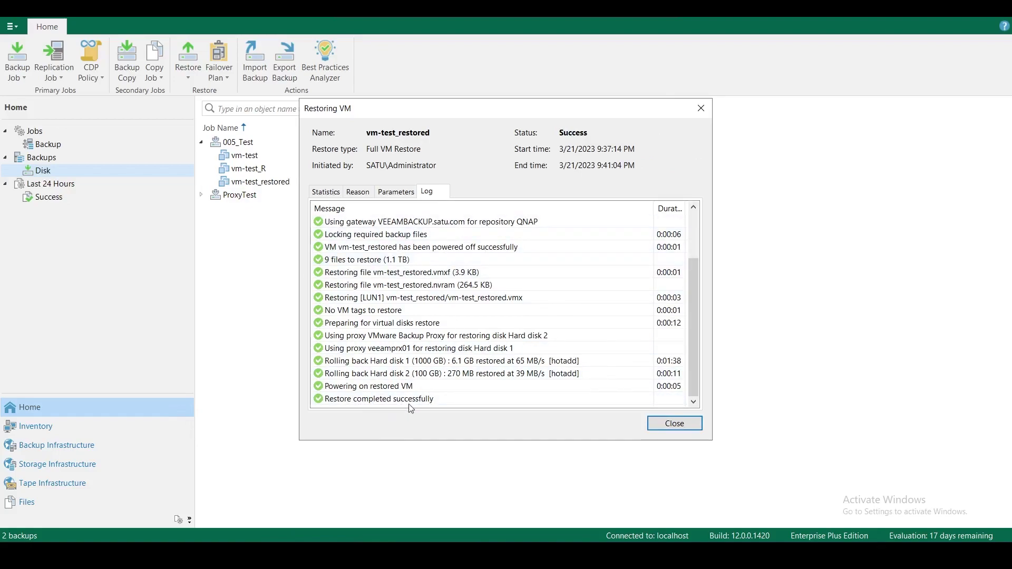
left_click(674, 423)
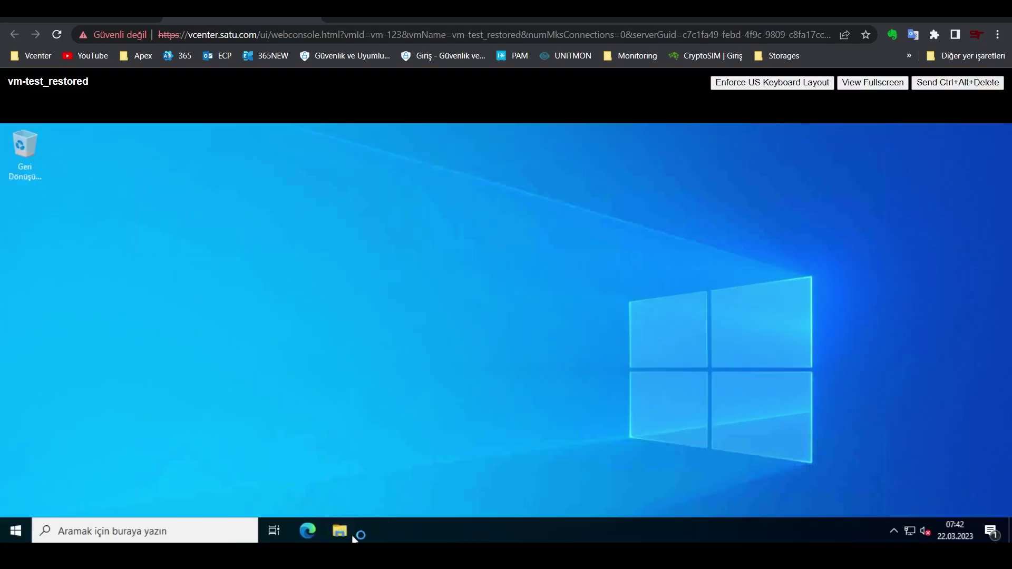
Step: Switch to the vm-test_restored web console and check the folders on Yeni Birim (E:), including the contents of Önemli Dosya 1 and Önemli Dosya 2
left_click(324, 313)
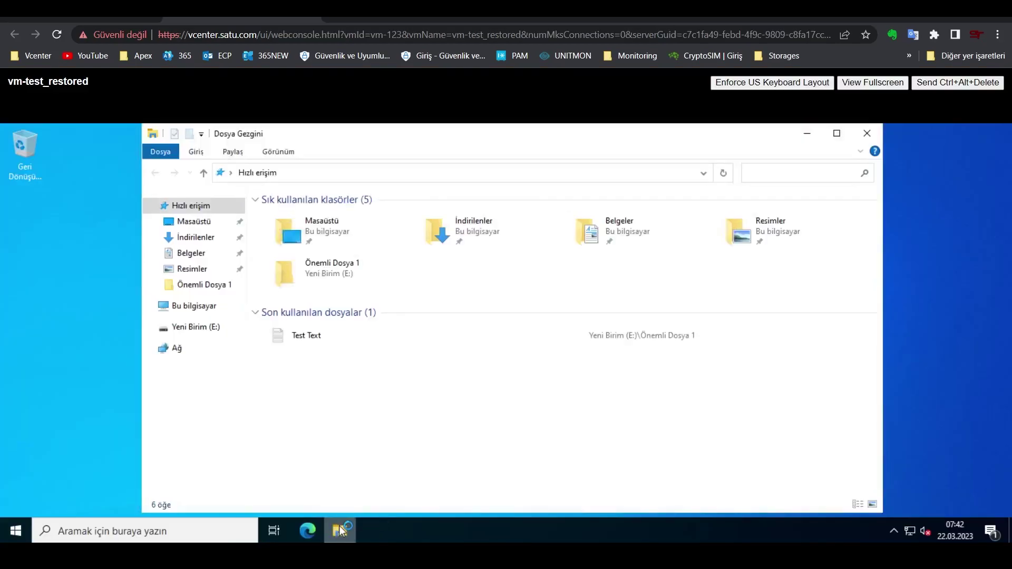
left_click(197, 308)
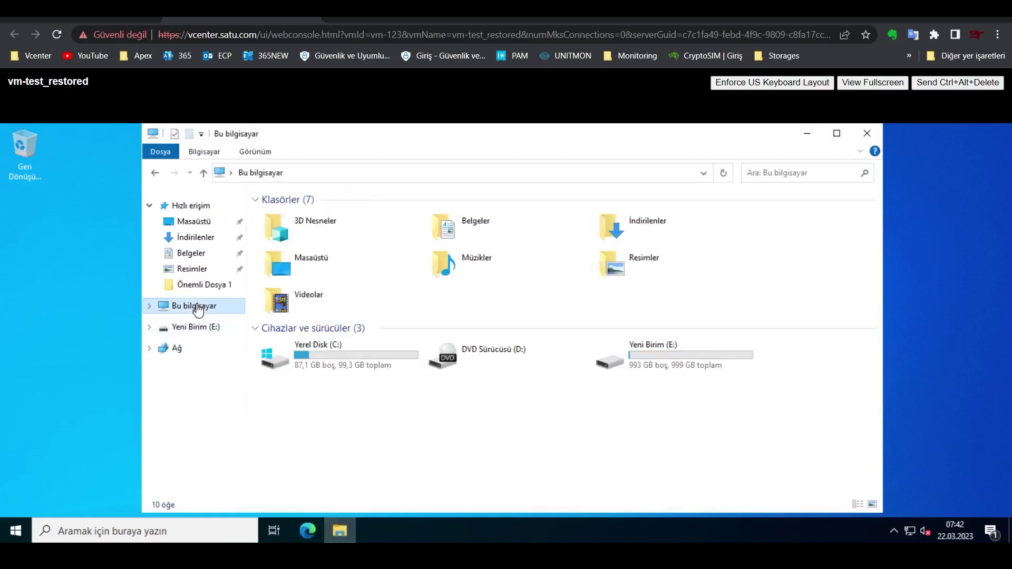
double_click(677, 356)
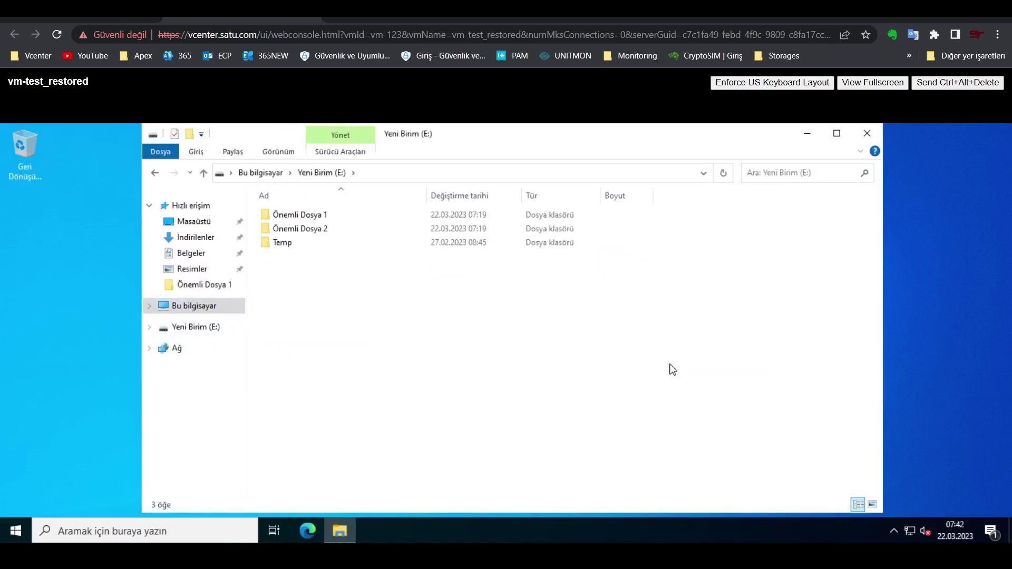
double_click(301, 217)
left_click(155, 173)
double_click(298, 228)
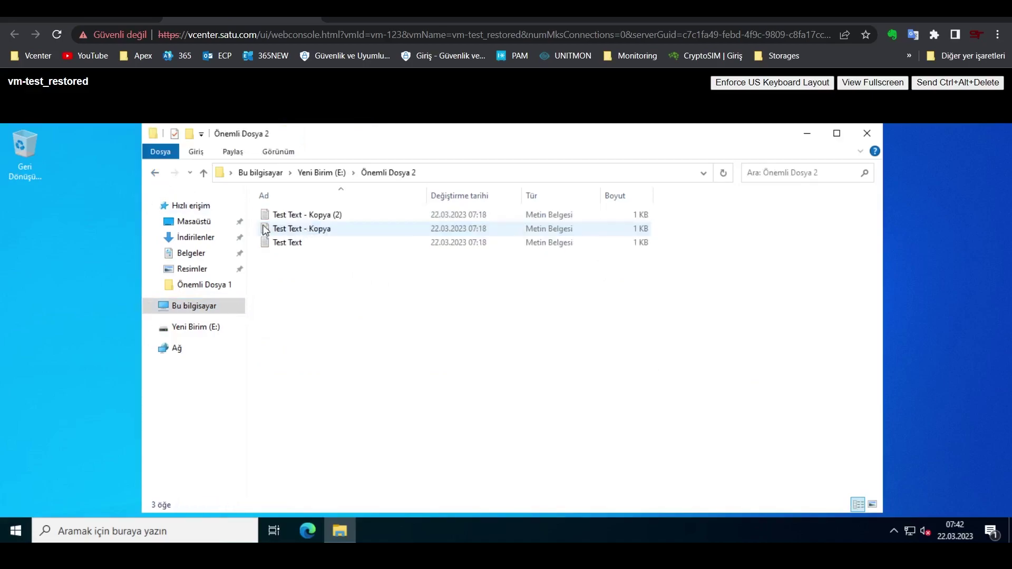
left_click(155, 173)
key("Down")
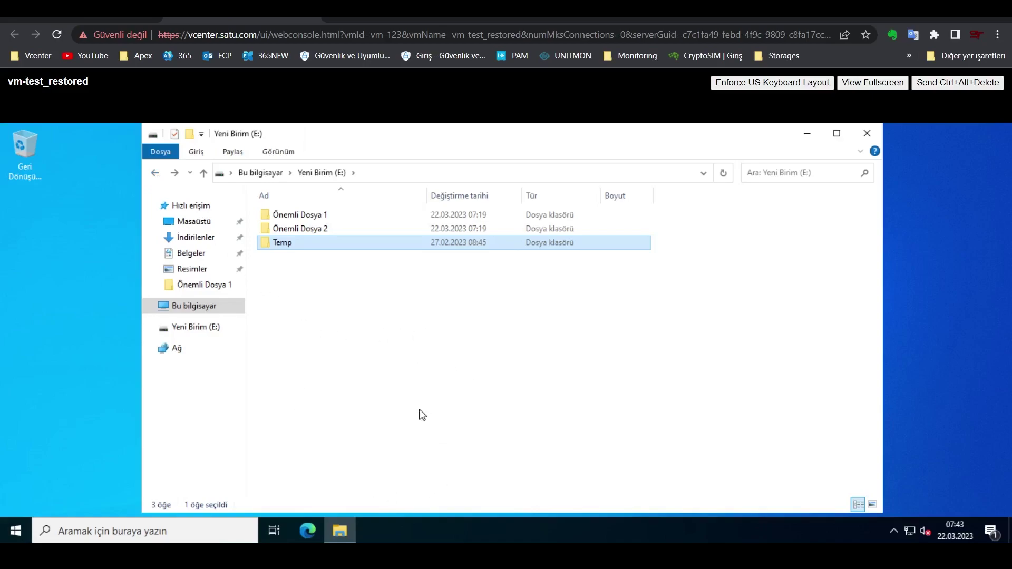
left_click(155, 173)
left_click(174, 173)
Step: Delete Önemli Dosya 1, Önemli Dosya 2 and Temp from the Yeni Birim (E:) drive and empty the Recycle Bin
left_click_drag(316, 306, 345, 216)
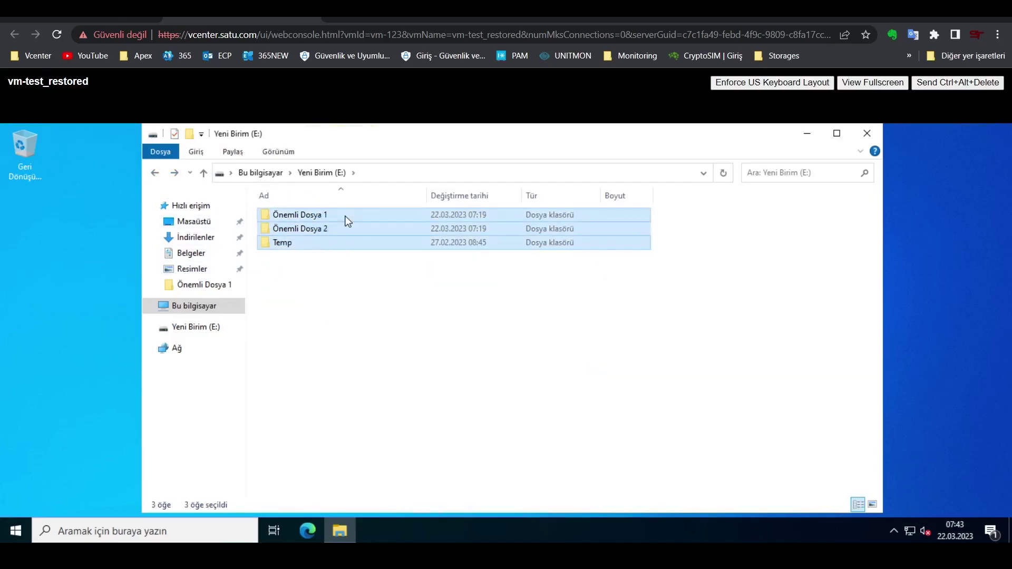
key("Delete")
right_click(34, 154)
left_click(87, 182)
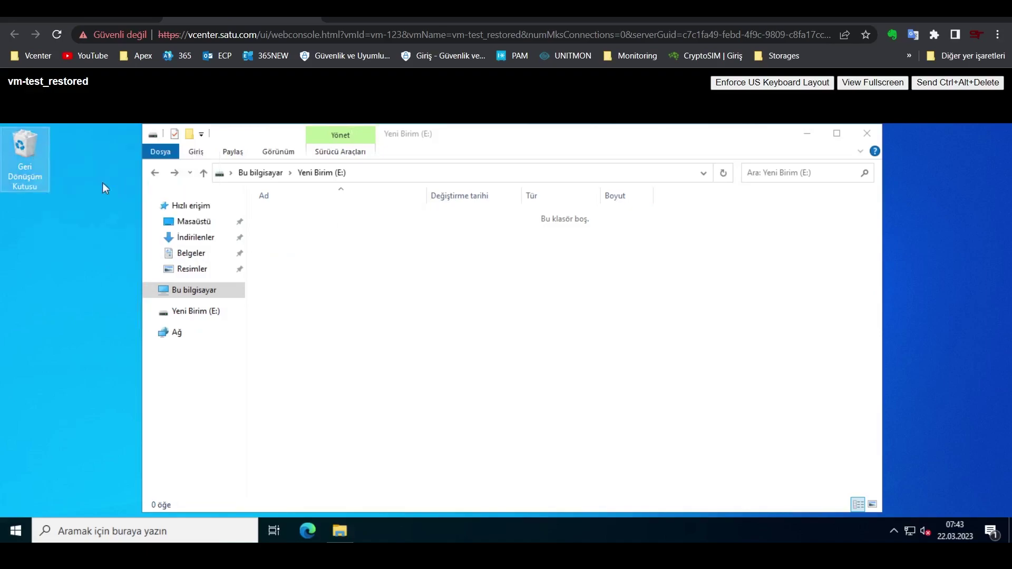
key("Return")
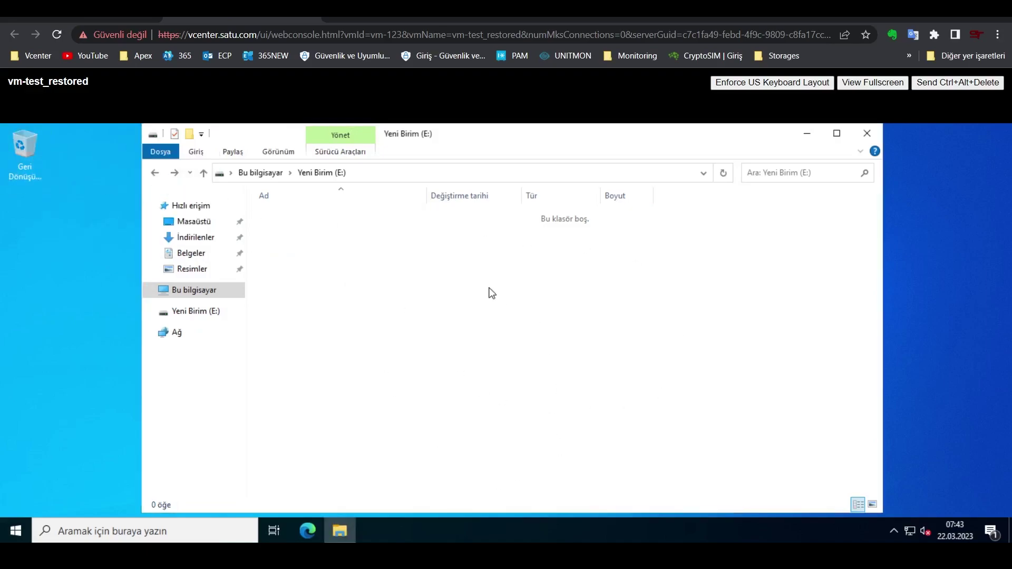